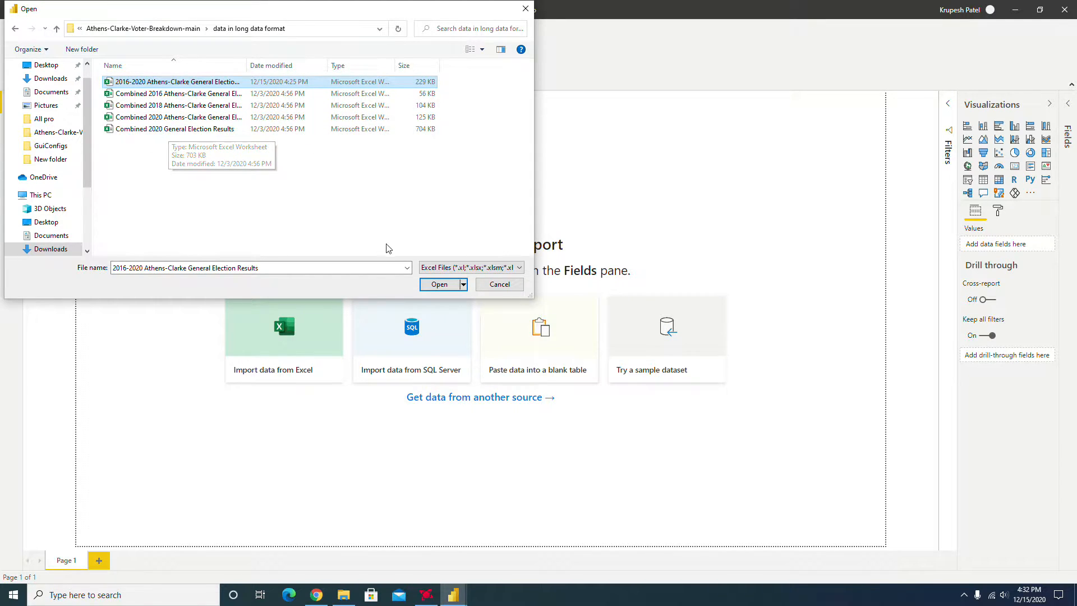
Load the Athens-Clarke GE 2016, GE 2018 and GE 2020 sheets from the 2016-2020 Athens-Clarke General Election Results workbook.
click(440, 285)
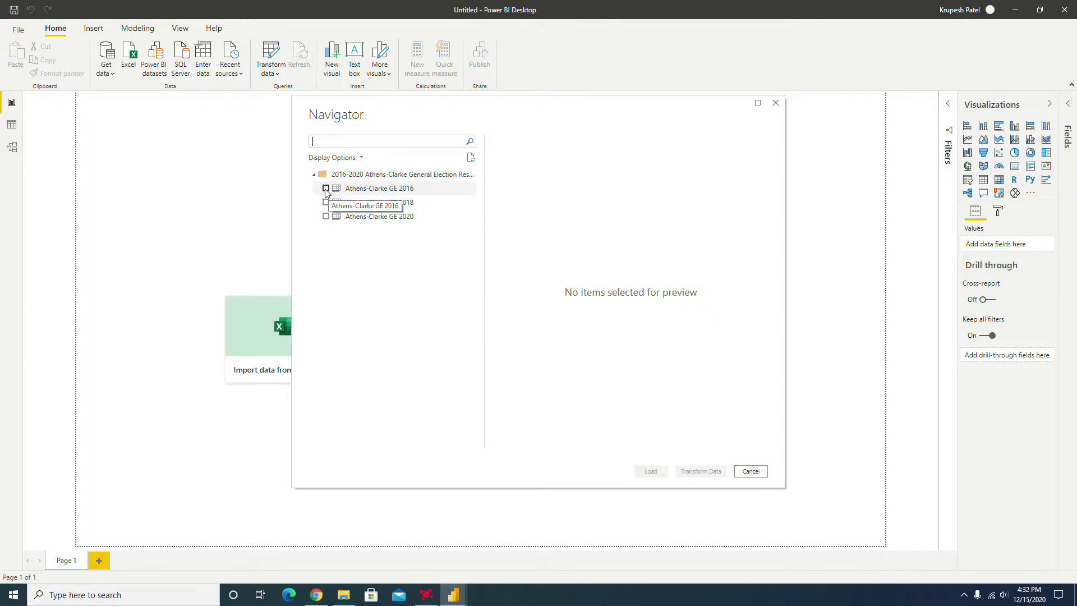
click(326, 189)
click(332, 201)
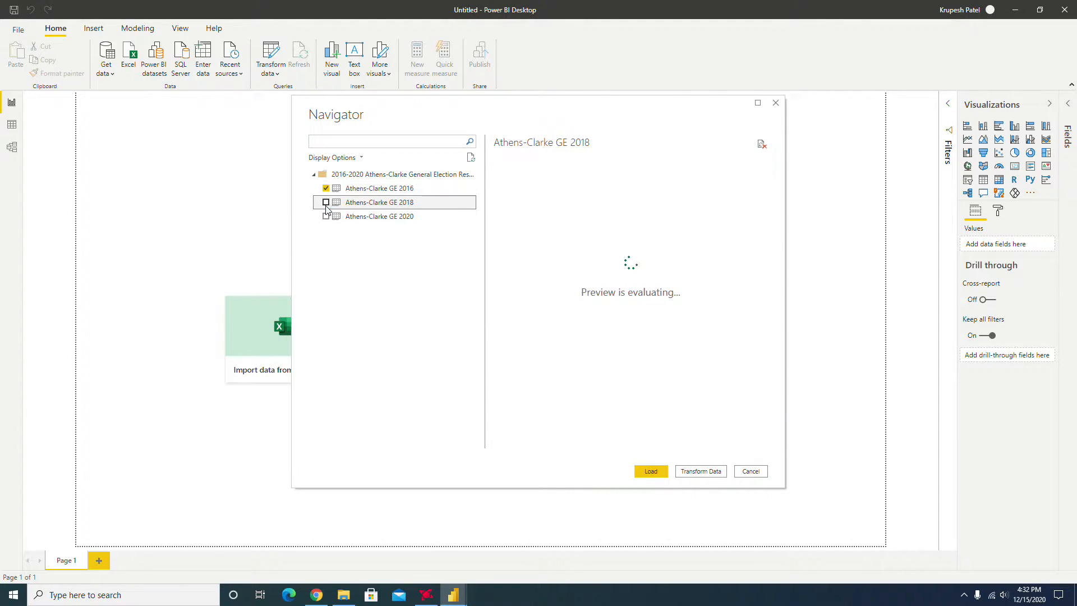
click(326, 202)
click(326, 216)
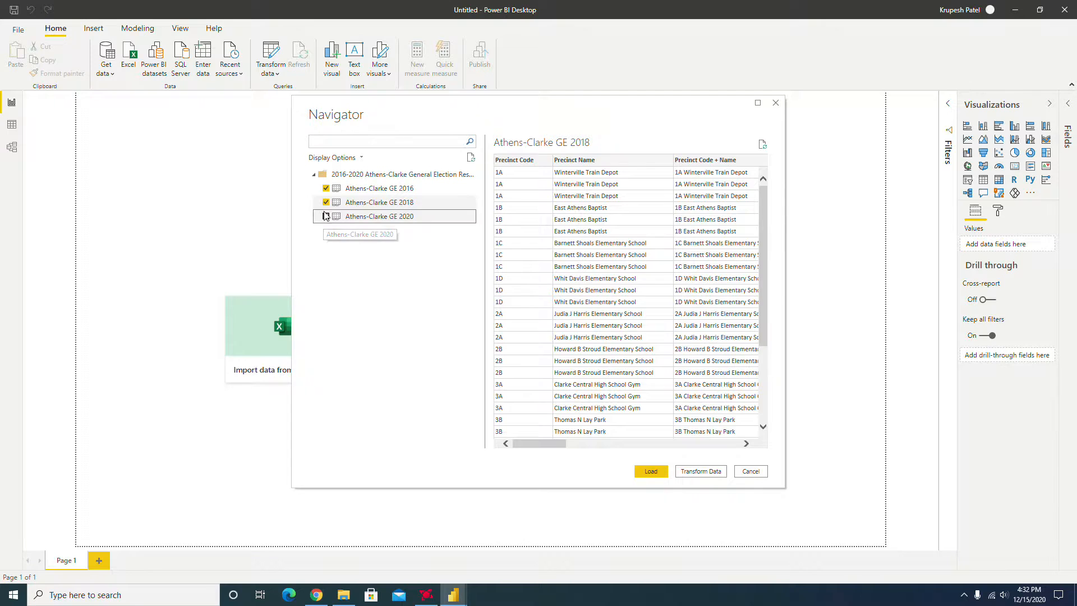
mouse_move(547, 446)
mouse_down()
mouse_move(730, 438)
mouse_move(527, 446)
mouse_up()
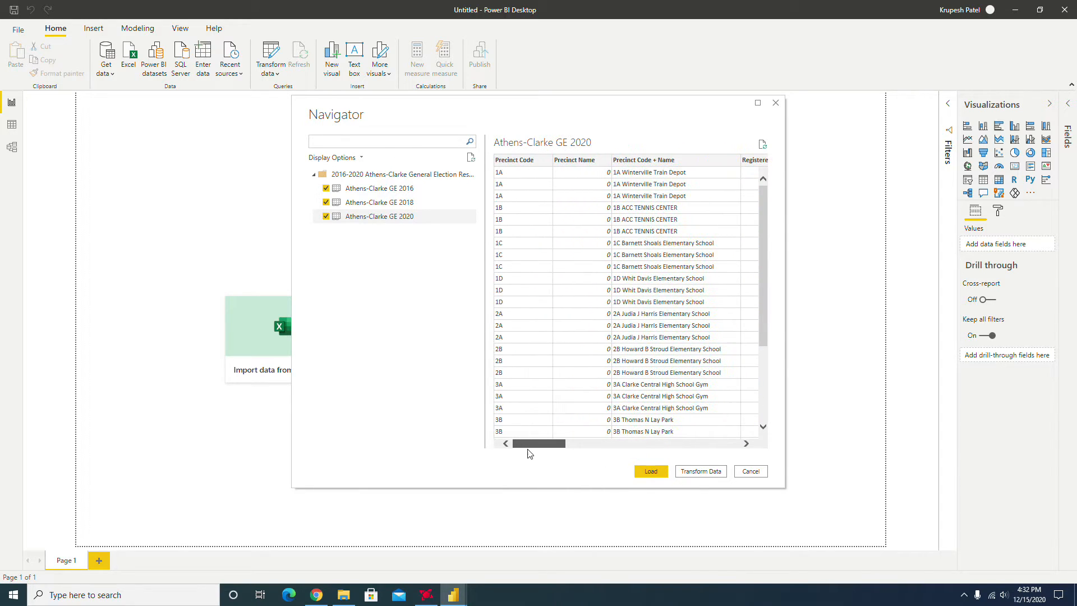
click(645, 472)
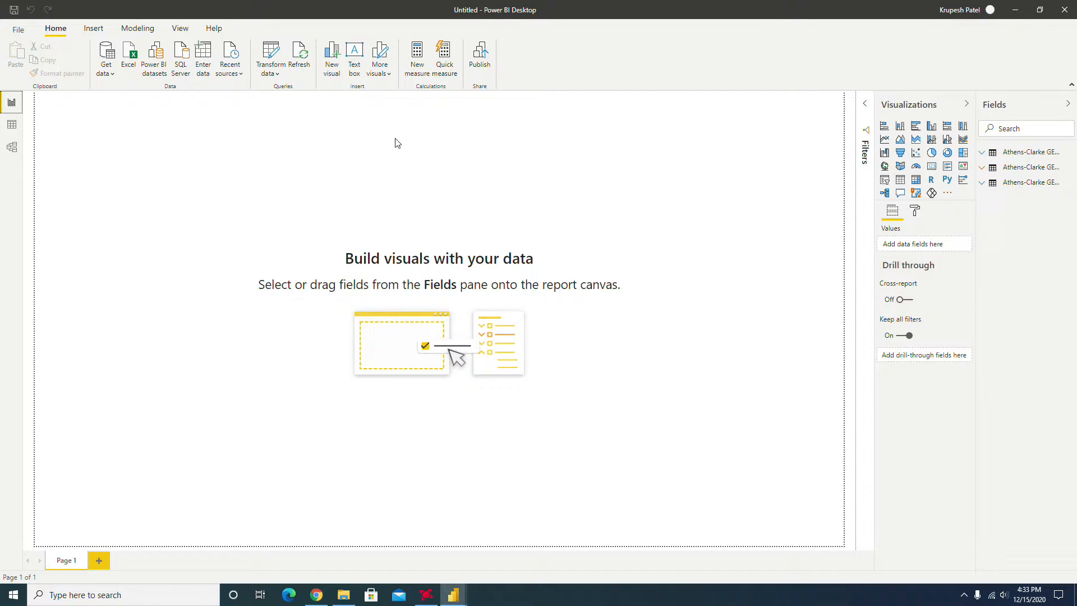
Find the Drilldown Choropleth visual in AppSource by searching "drilldown choropleth" and import it into the report.
click(380, 73)
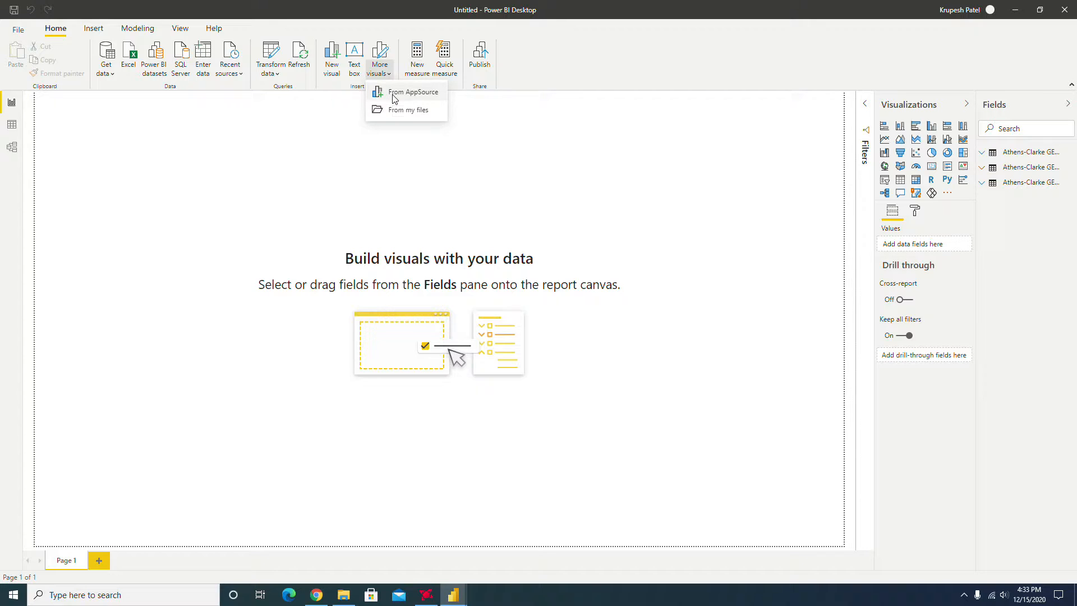
click(393, 98)
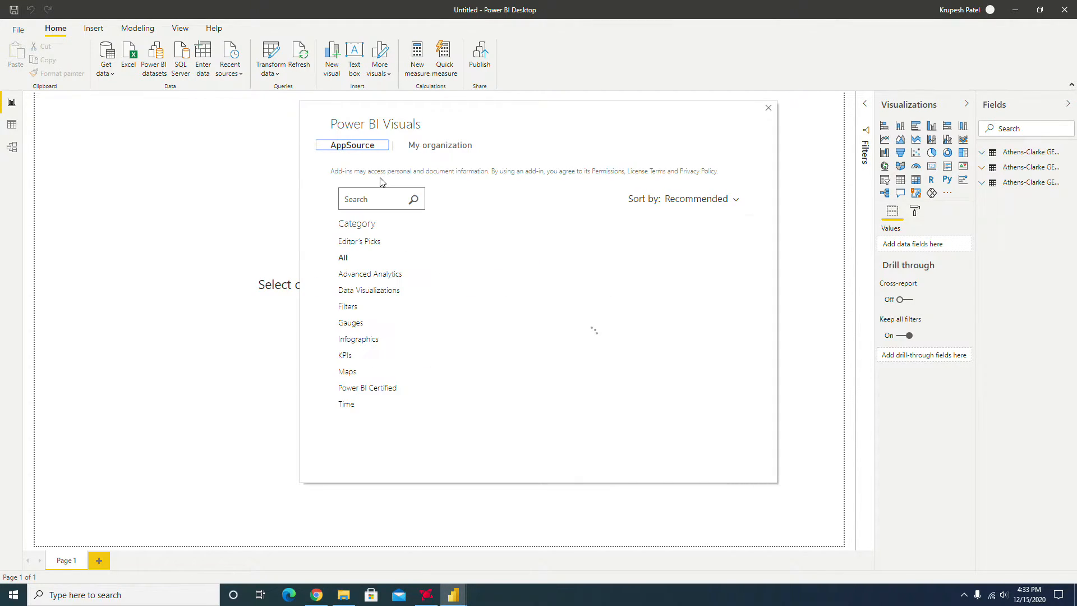
click(361, 198)
text(drilld)
text(own chor)
text(opleth)
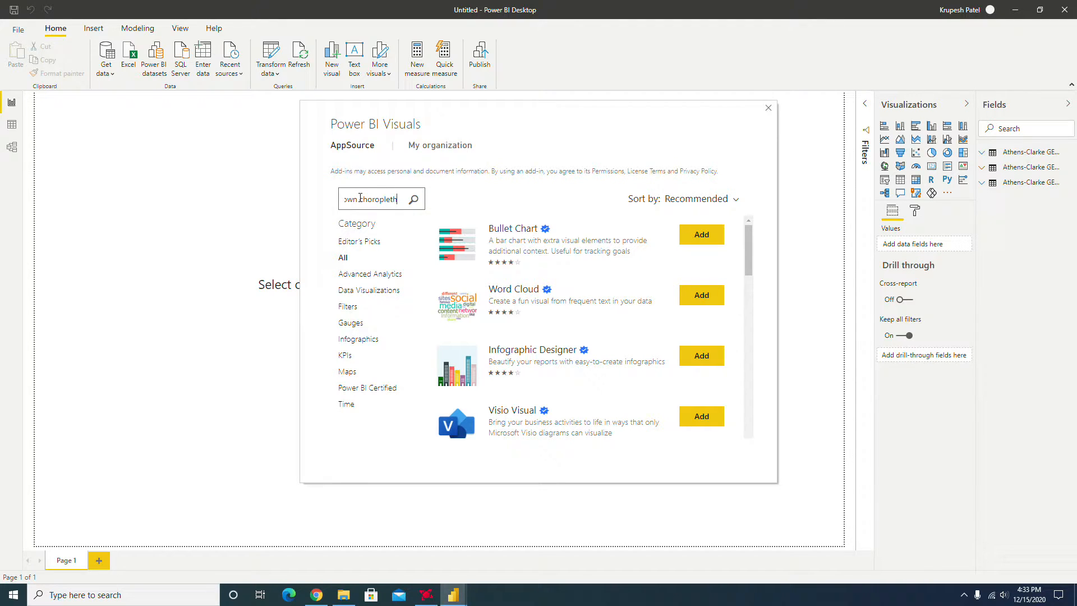
click(414, 201)
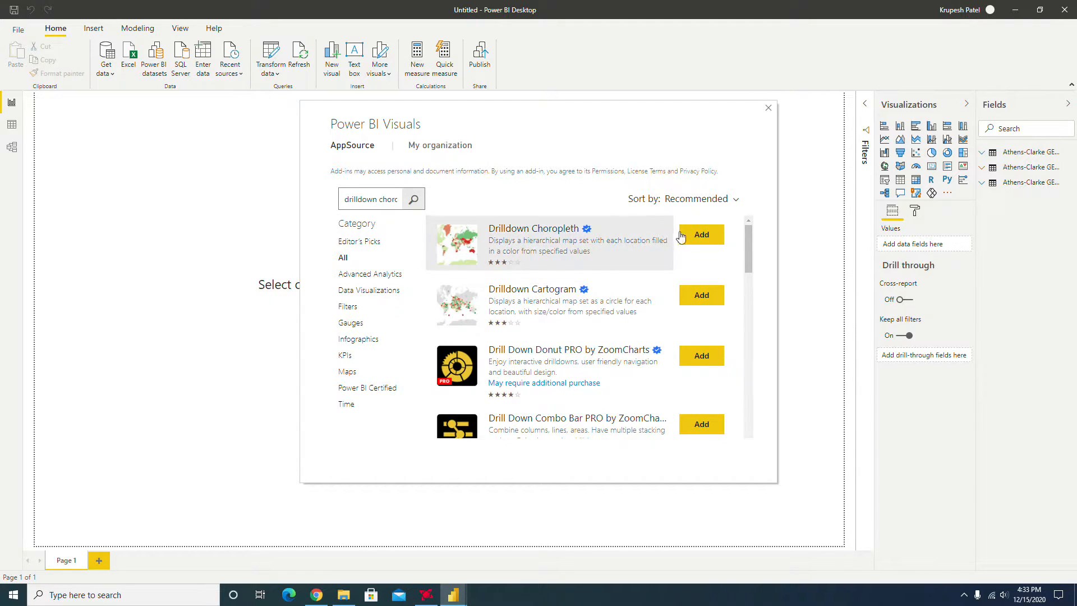
click(701, 234)
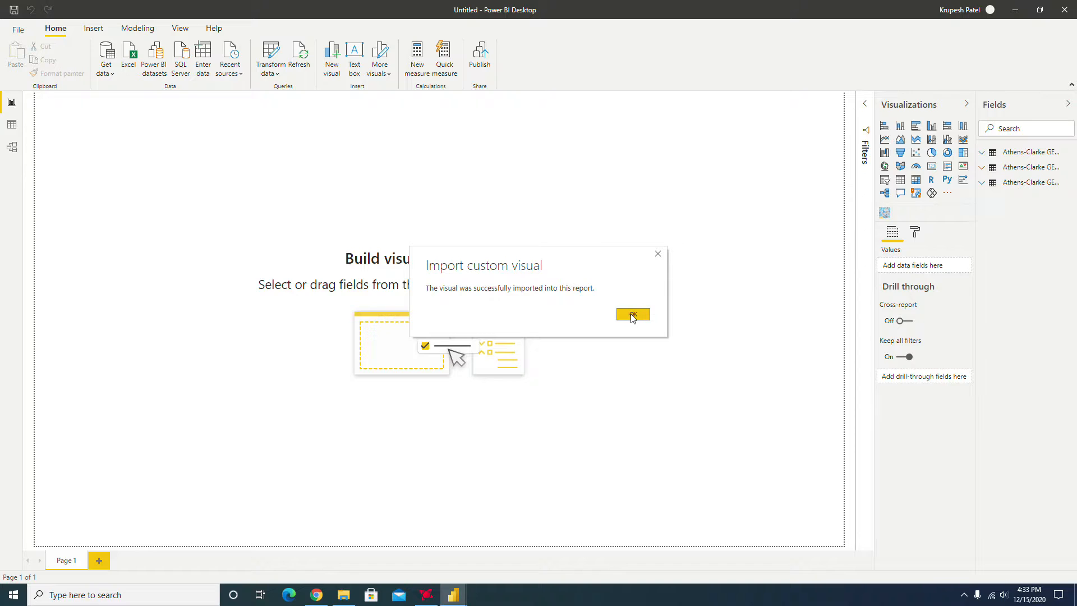
click(631, 314)
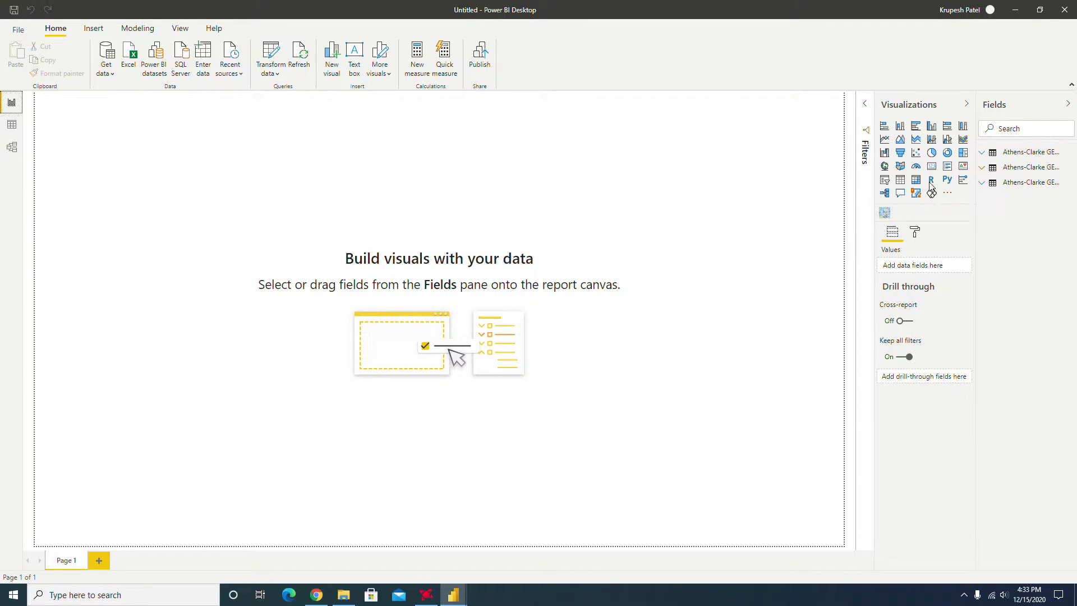
Add a Drilldown Choropleth visual to the page and use Precinct Code from the Athens-Clarke GE 2016 table as its location.
click(885, 215)
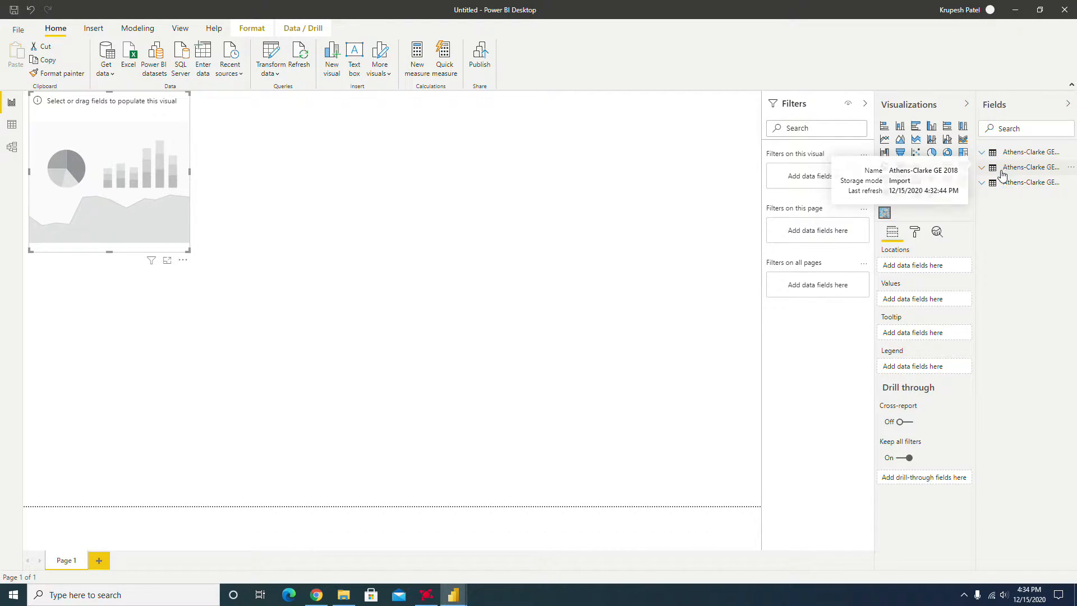
click(985, 158)
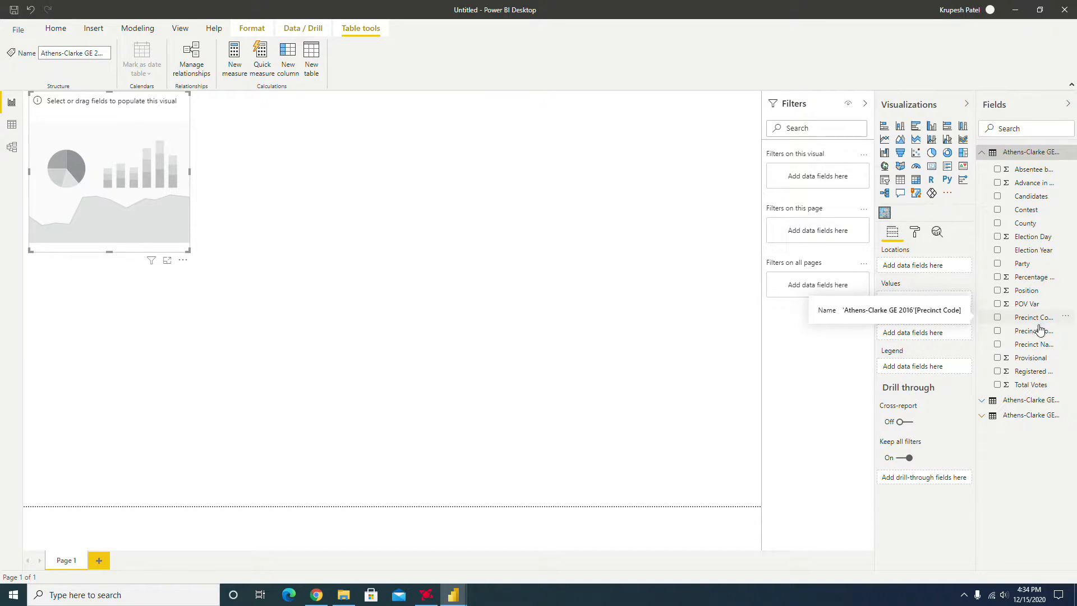
drag(1034, 321, 939, 270)
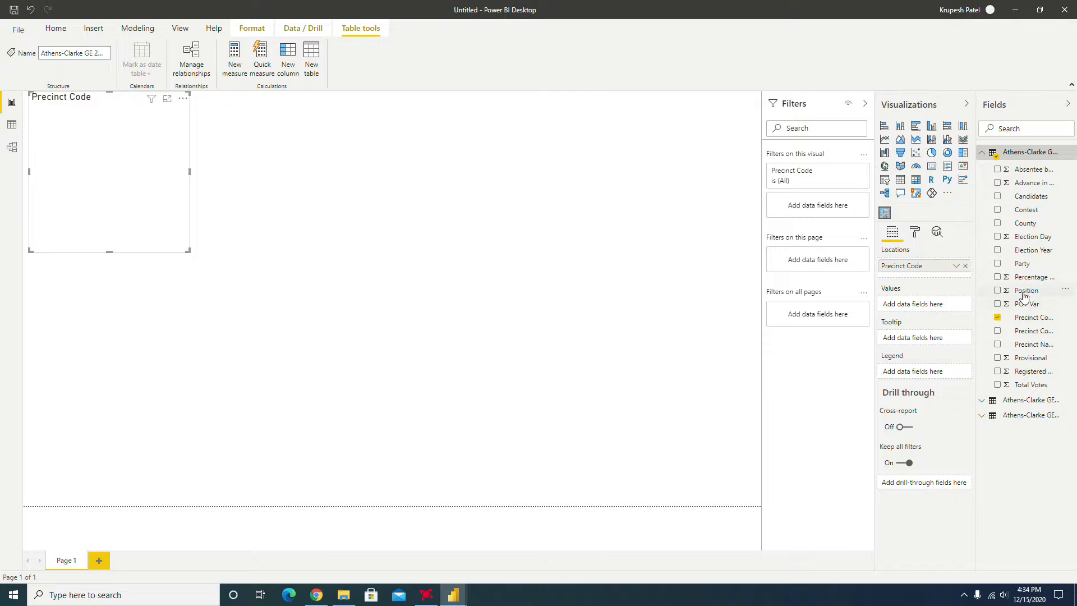
Set the choropleth's values to the average of Percentage of Vote and its tooltip fields to Precinct Name and Total Votes.
drag(1027, 280, 935, 306)
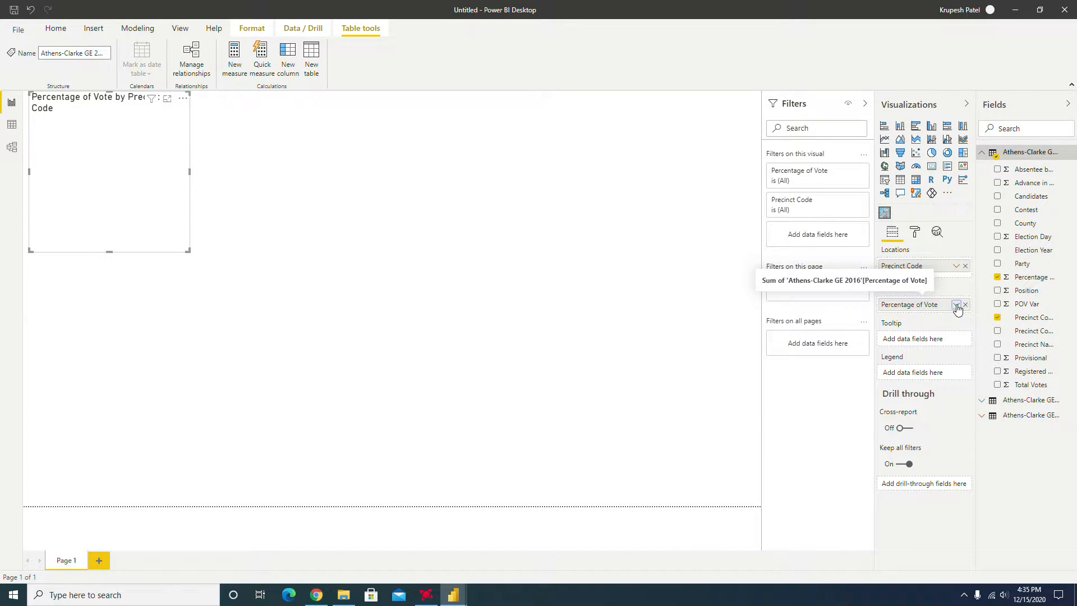
click(956, 306)
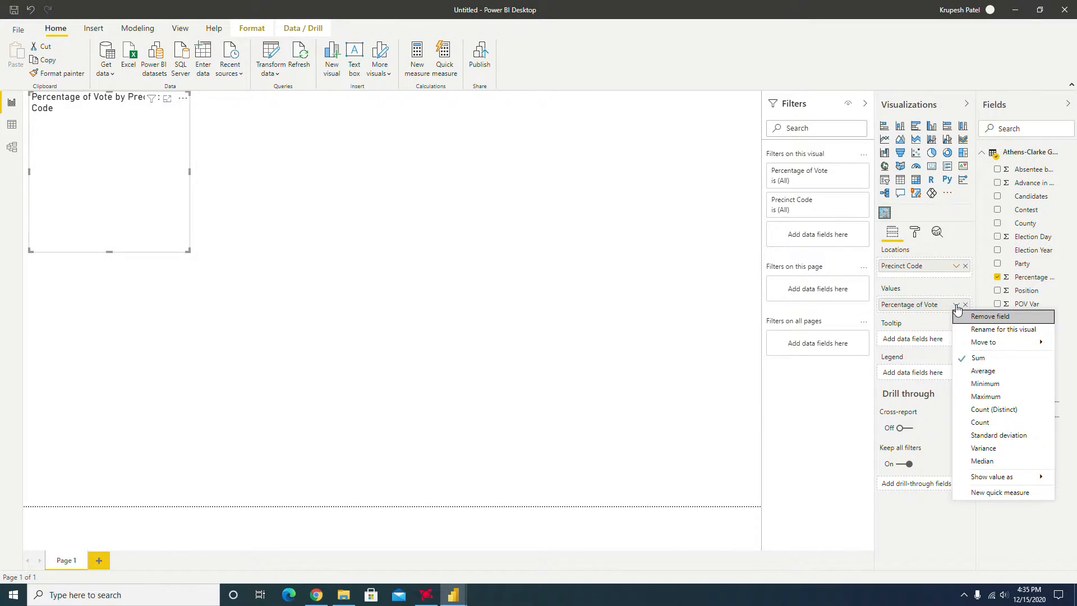
click(977, 372)
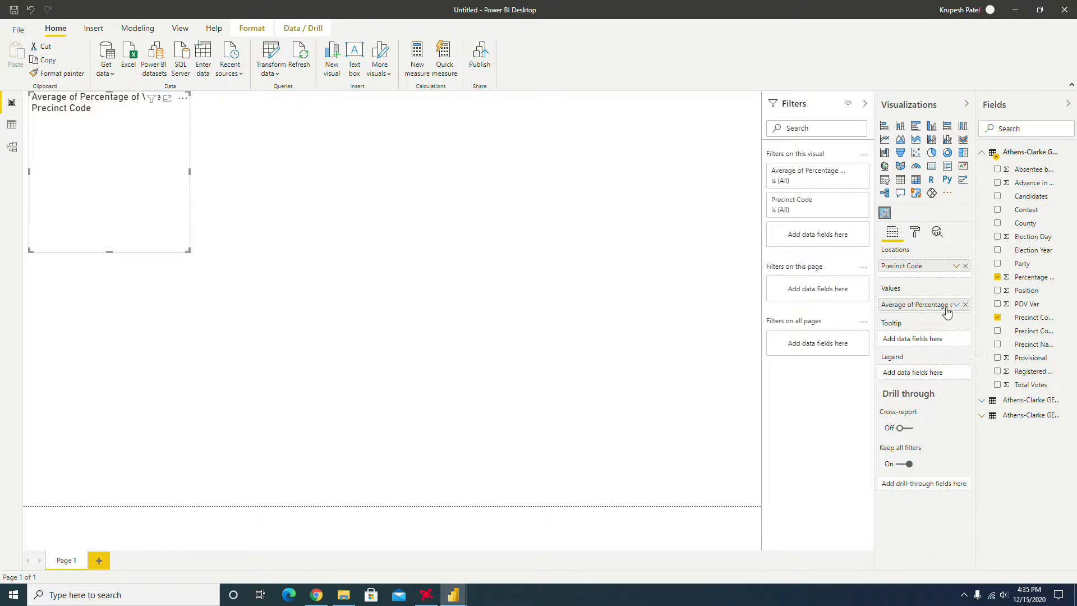
drag(1033, 349, 924, 343)
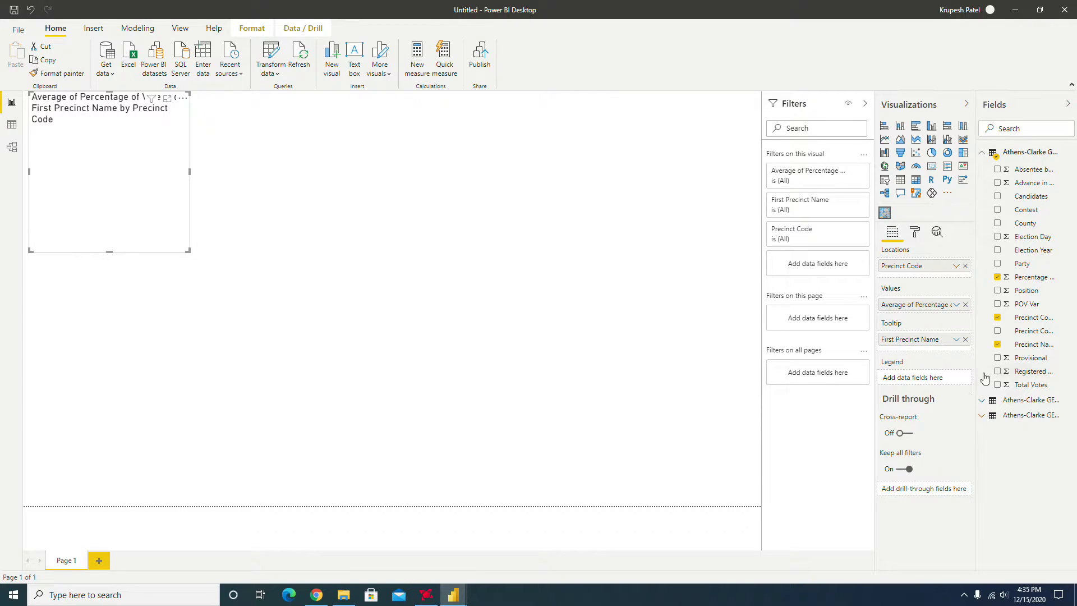
drag(1033, 388, 926, 354)
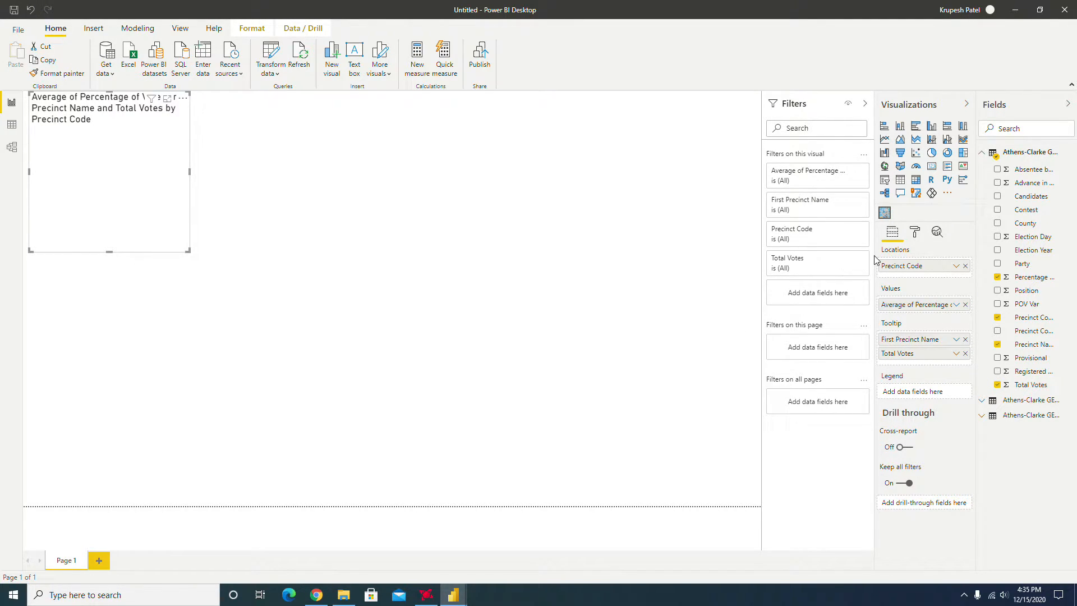
Set the choropleth's shape projection to albersUSA.
click(915, 235)
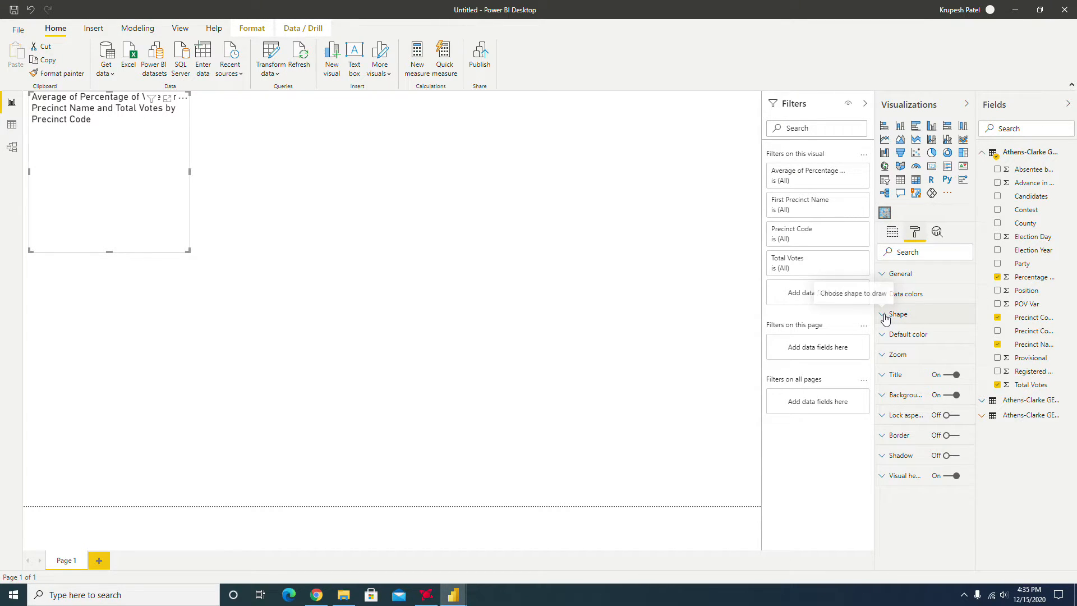
click(884, 316)
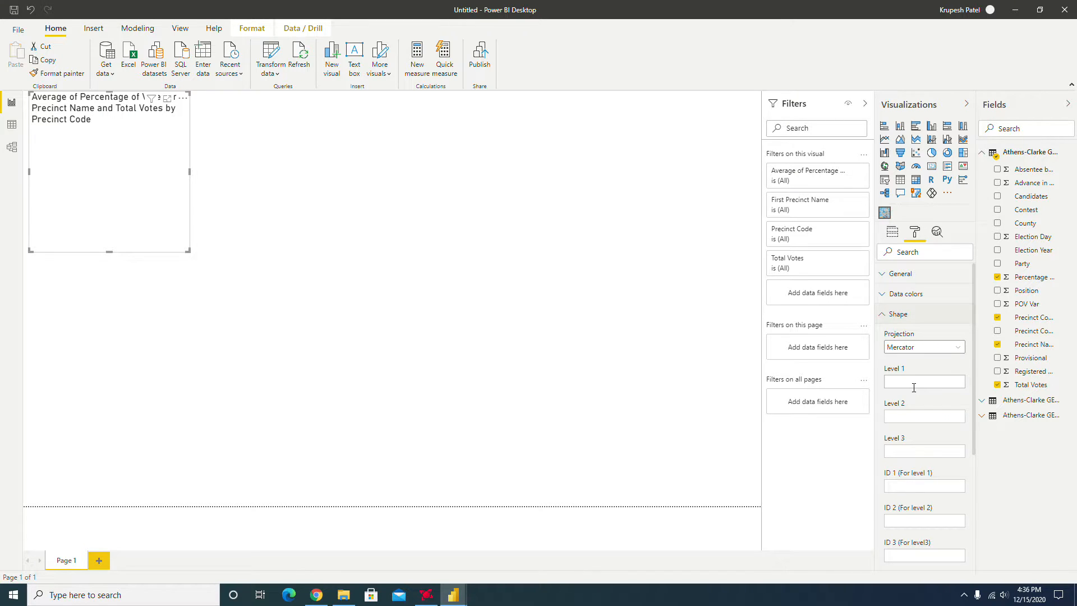
click(925, 353)
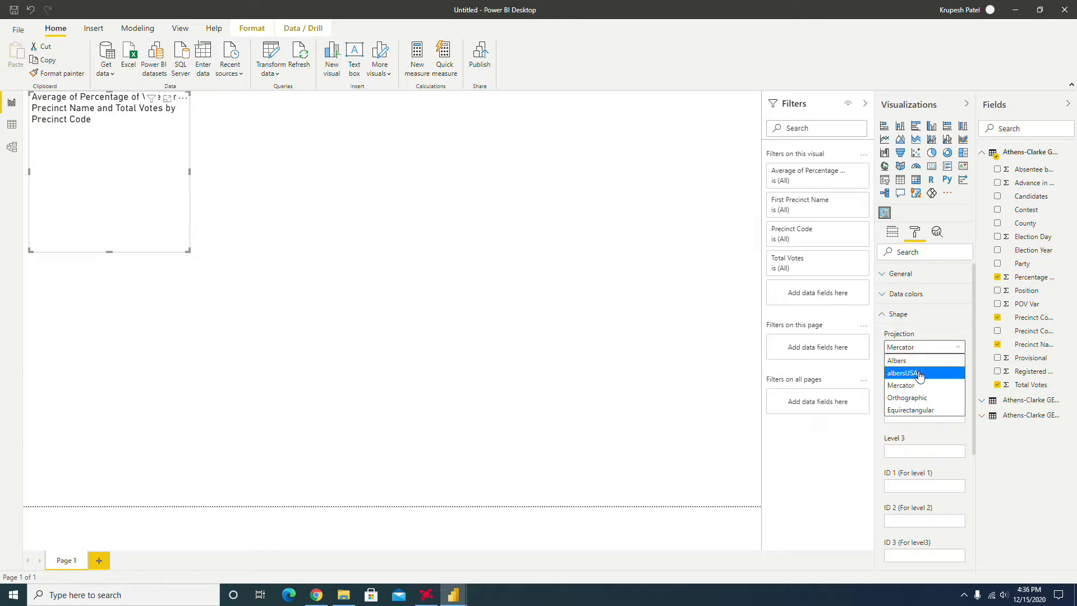
click(920, 374)
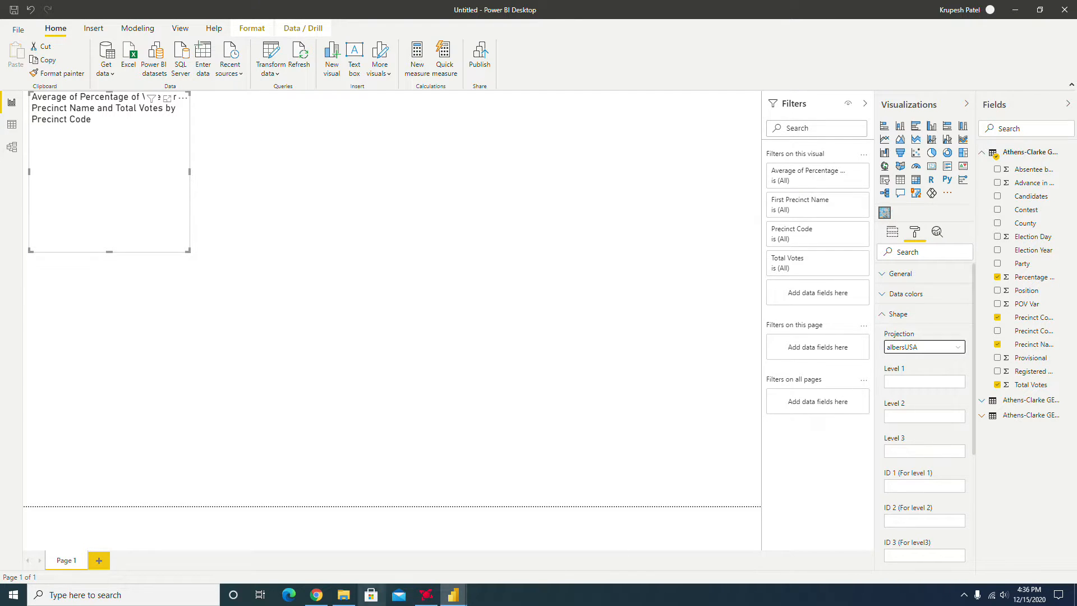
Switch to Chrome, open the raw ACC_Voting_Districts.json file from the GitHub repository, and select its full URL for copying.
click(317, 597)
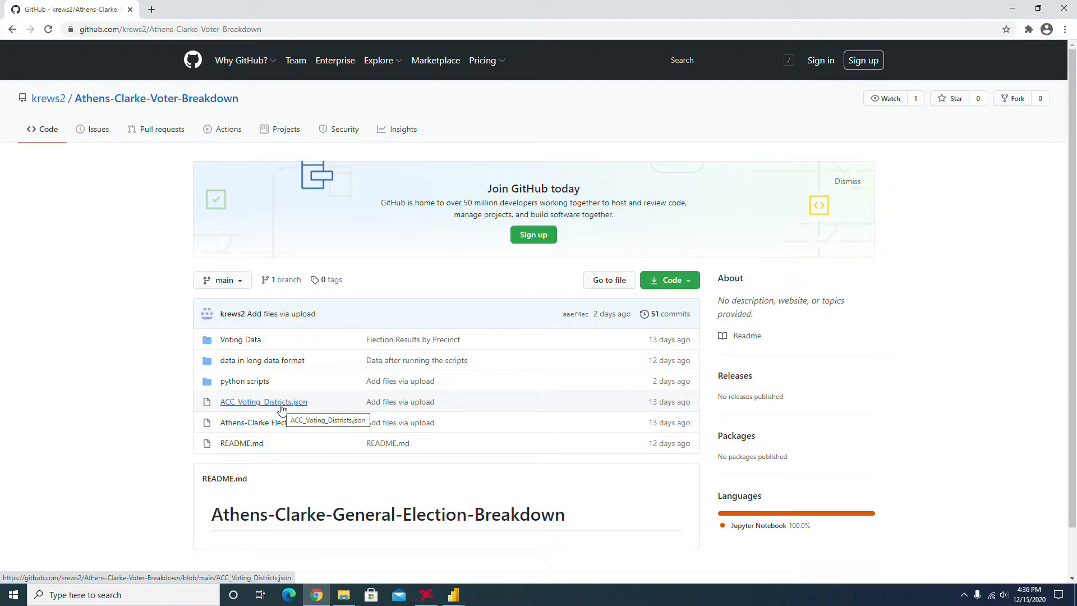
click(281, 409)
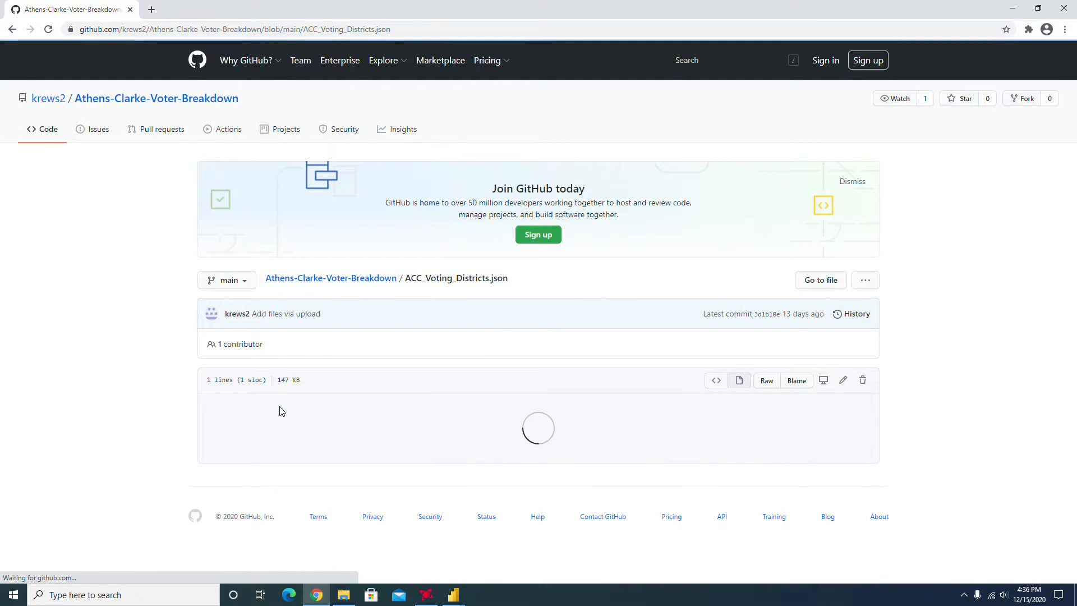
click(772, 384)
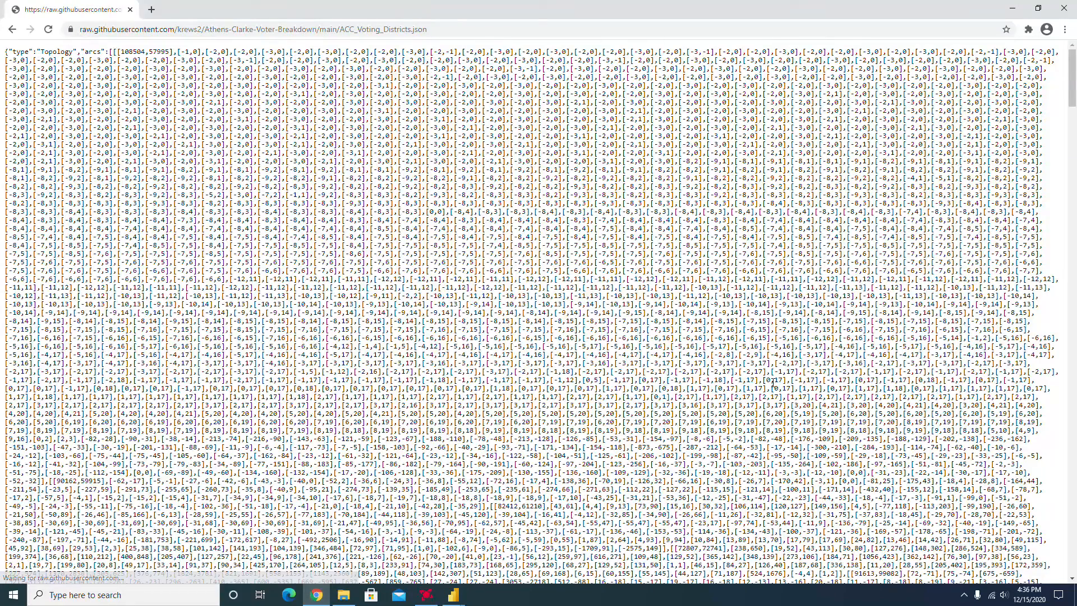
double_click(316, 32)
click(316, 31)
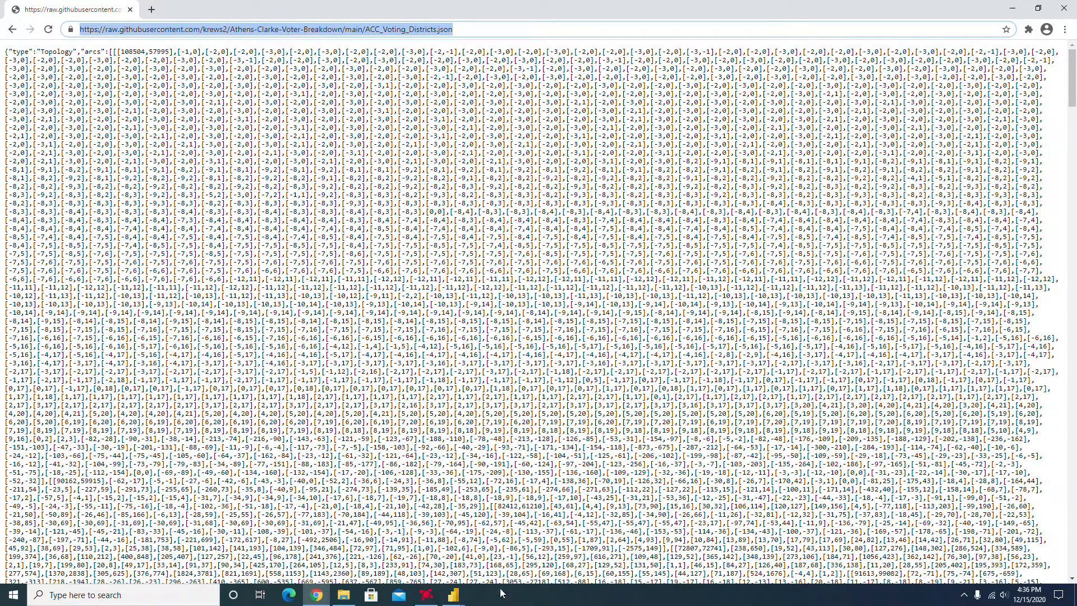
Switch back to Power BI Desktop, paste the ACC_Voting_Districts.json URL as the Level 1 shape, and enlarge the map visual slightly.
click(451, 597)
click(513, 555)
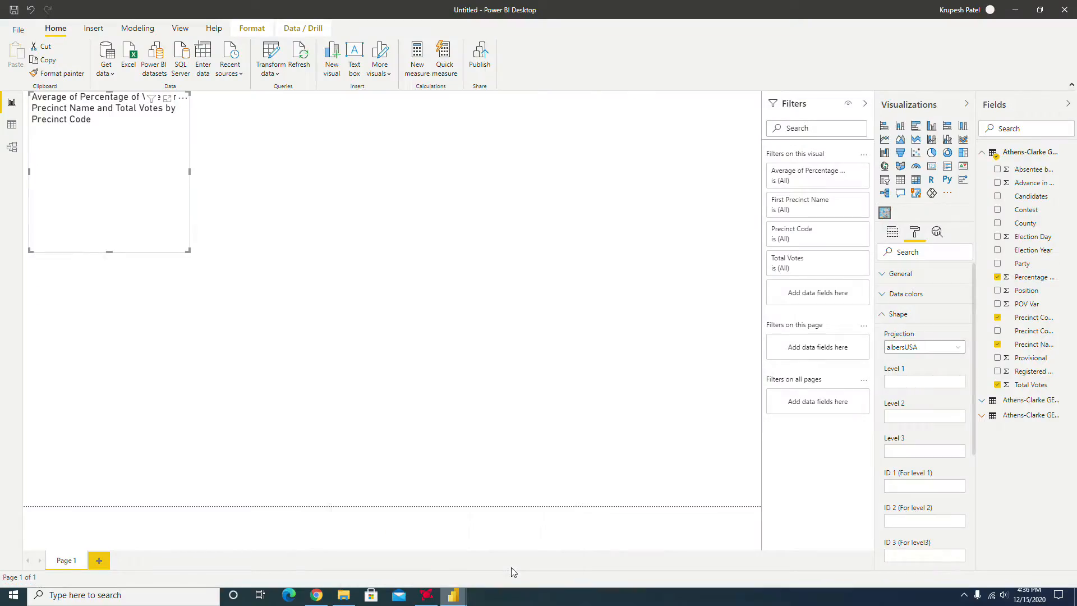
click(903, 382)
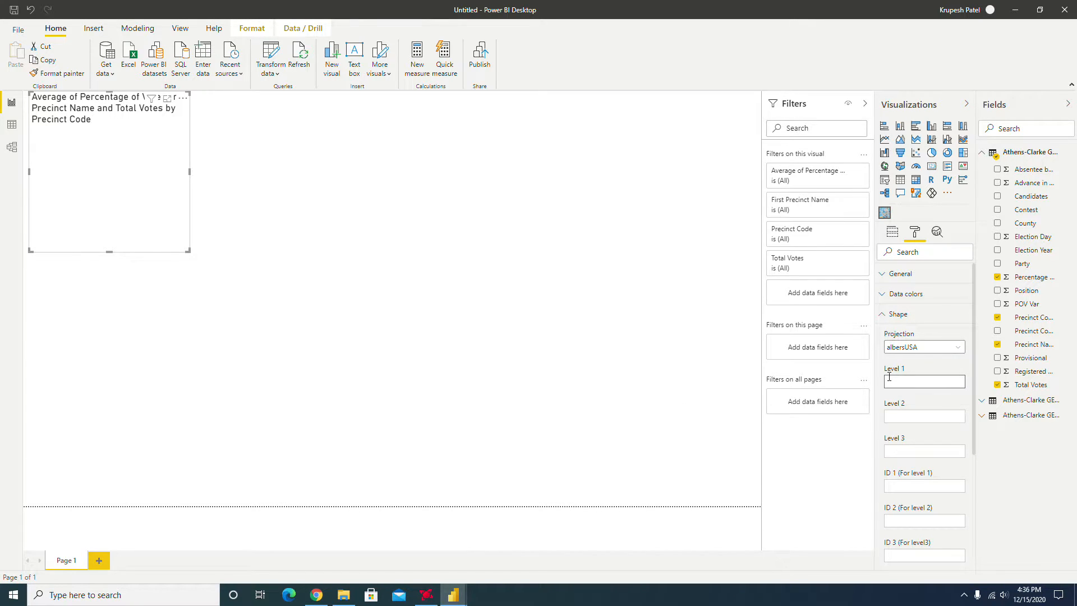
key(ctrl+v)
key(Return)
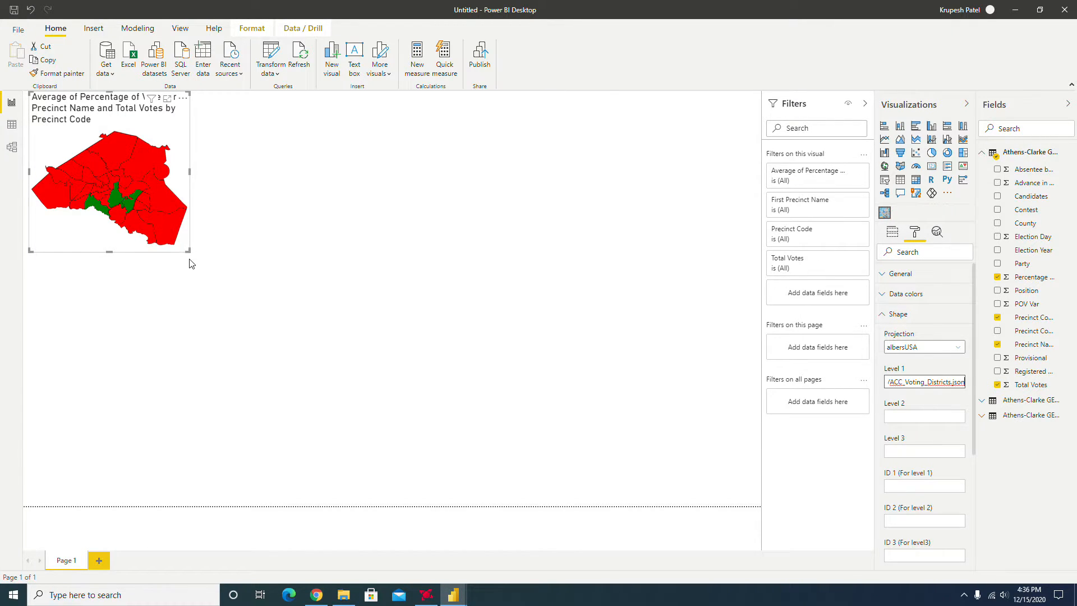
drag(188, 251, 238, 287)
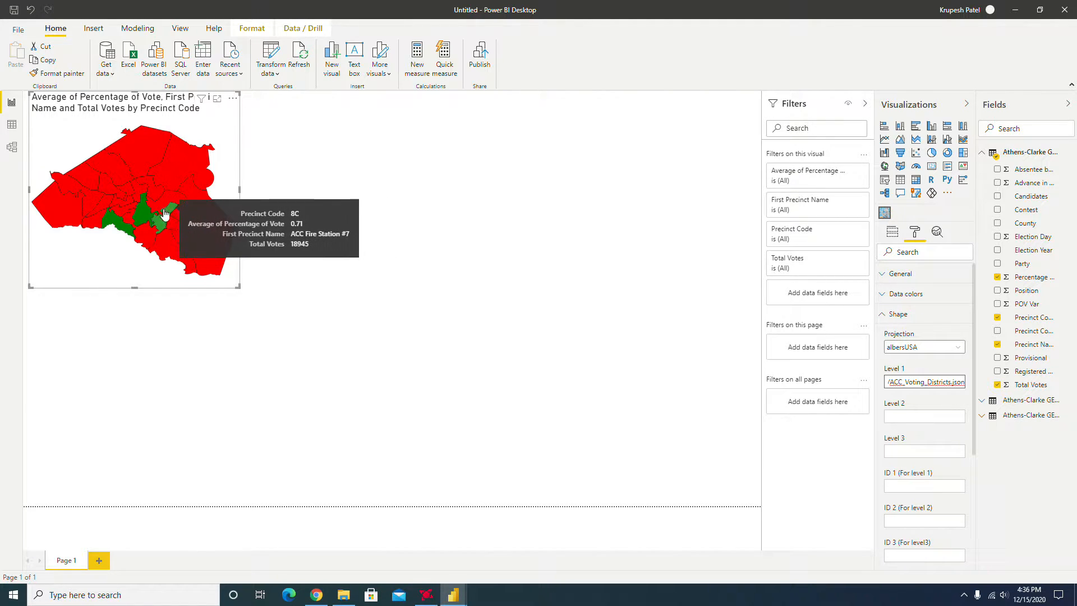
mouse_move(143, 201)
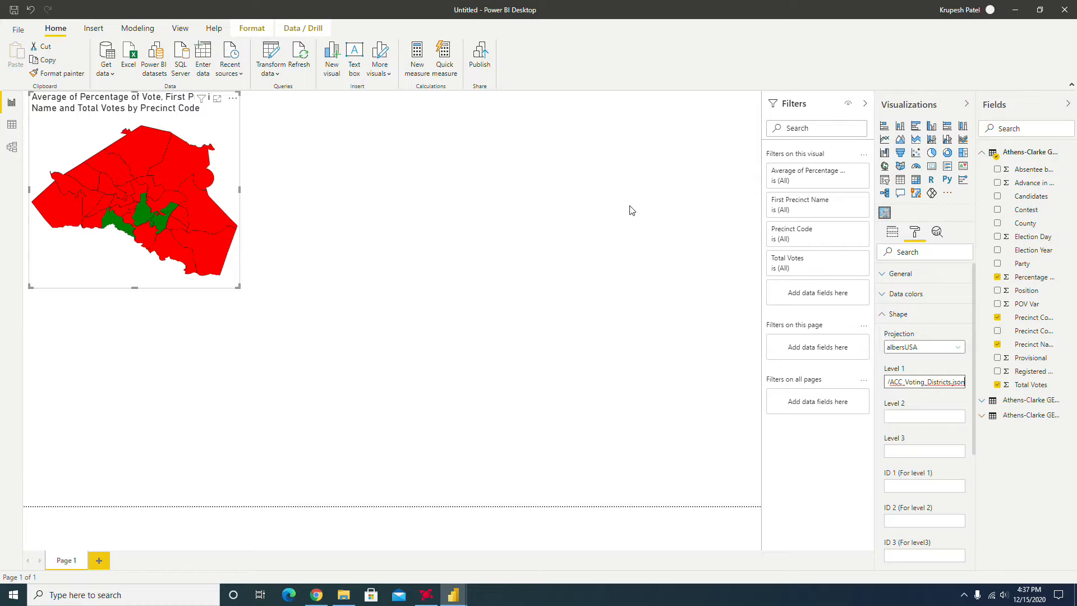
Change the selected map visual to a slicer and deselect it.
click(894, 235)
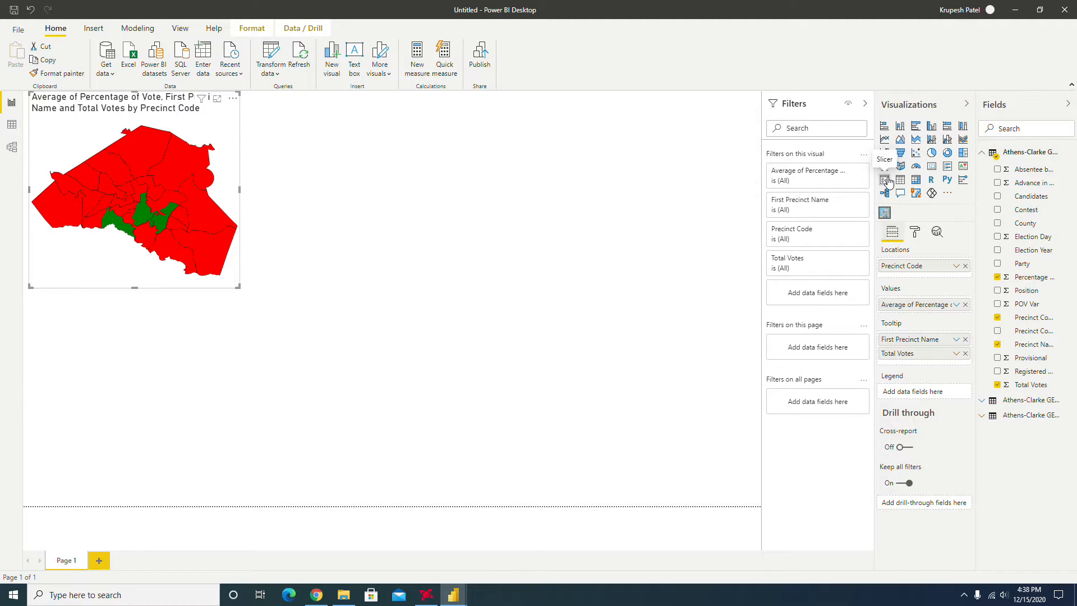
click(885, 179)
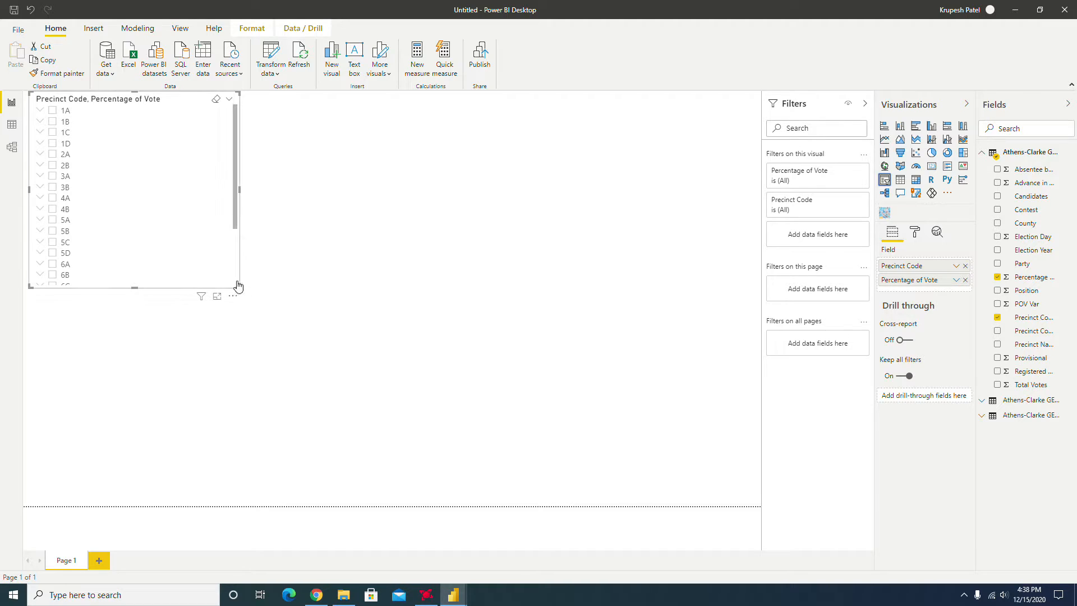
click(274, 266)
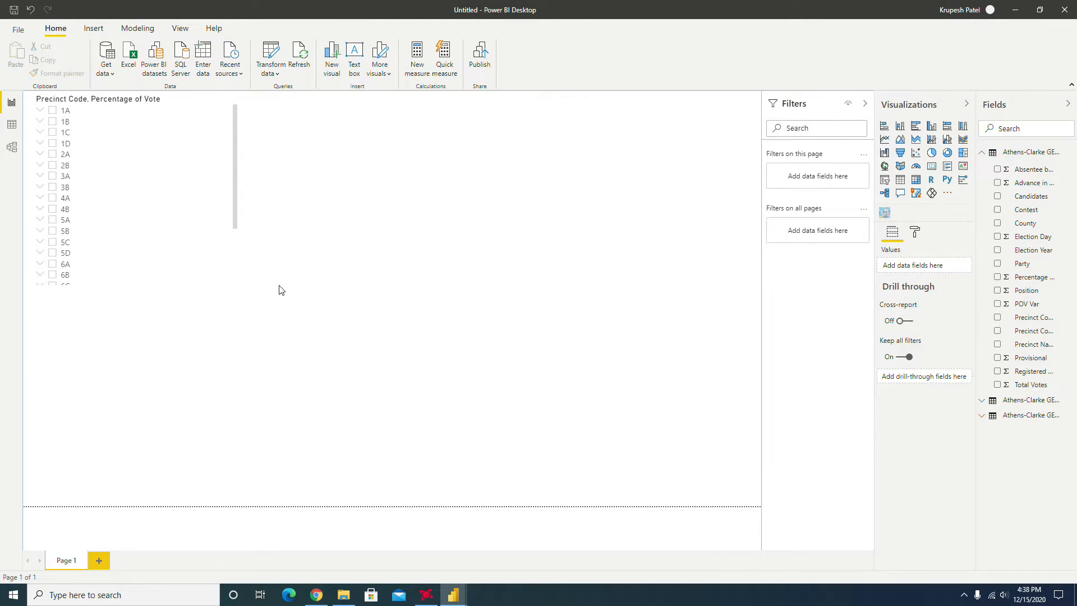
Undo the map's conversion to a slicer and create a separate, compact Party slicer directly below the map.
key(ctrl+z)
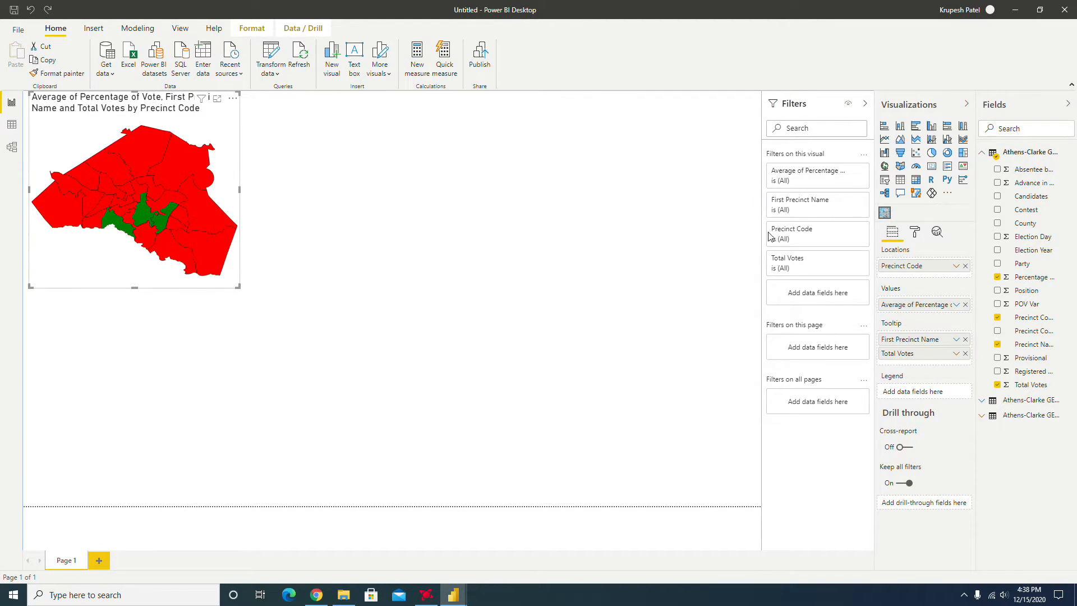
click(289, 412)
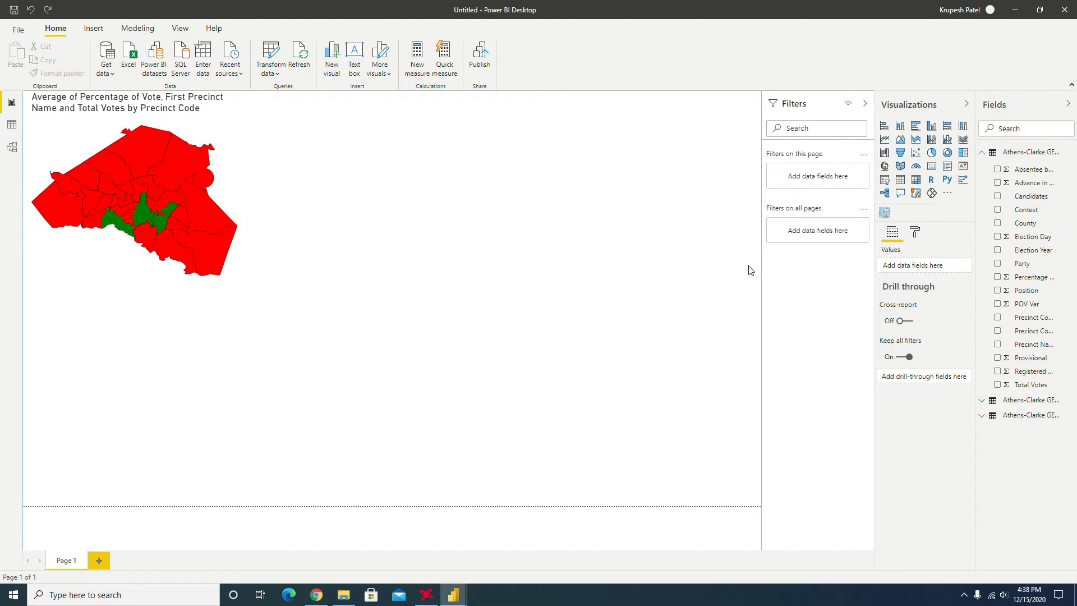
click(884, 180)
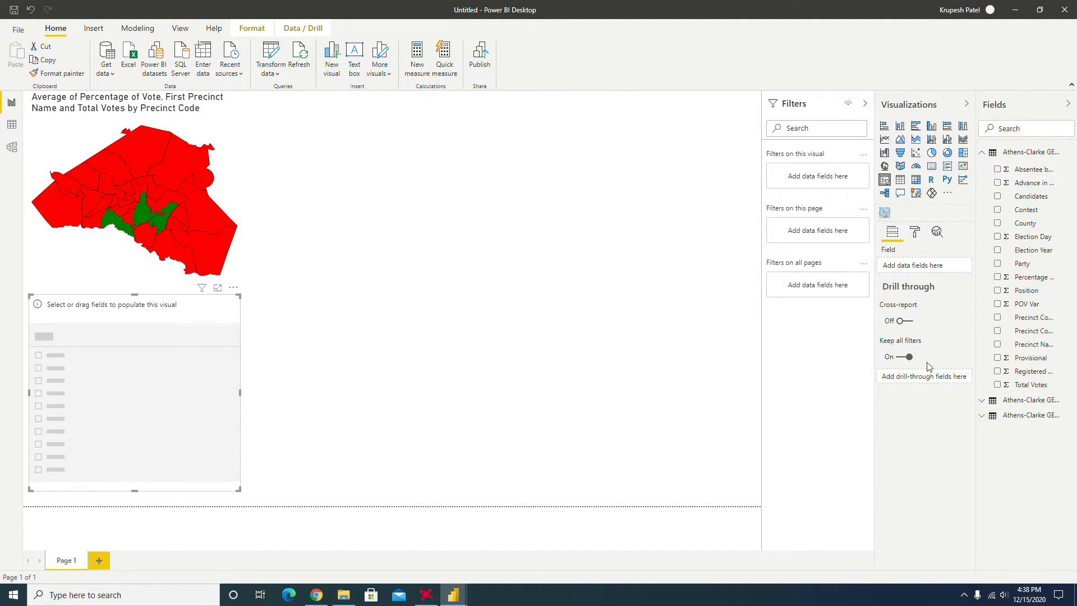
drag(1026, 268, 930, 273)
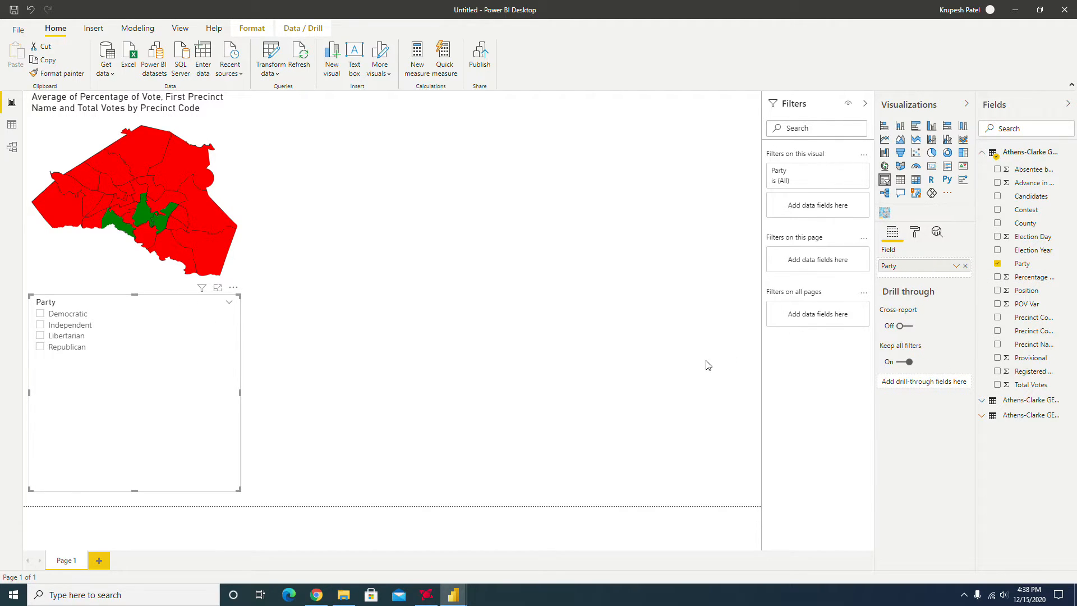
drag(236, 491, 245, 371)
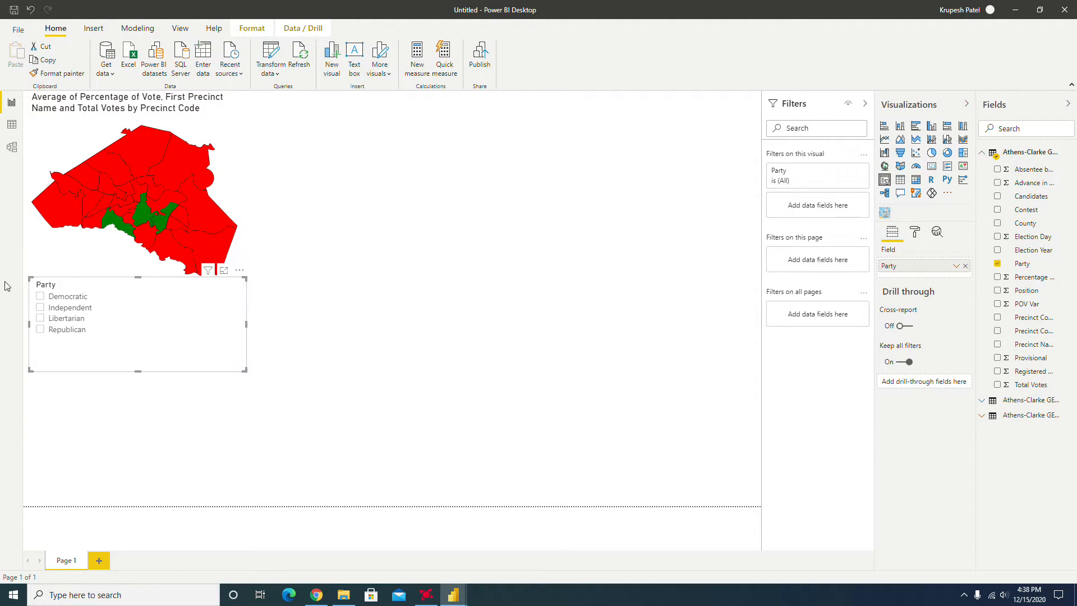
Test how the map responds to the Democratic and Independent options of the Party slicer, leaving no option selected.
click(41, 304)
click(40, 315)
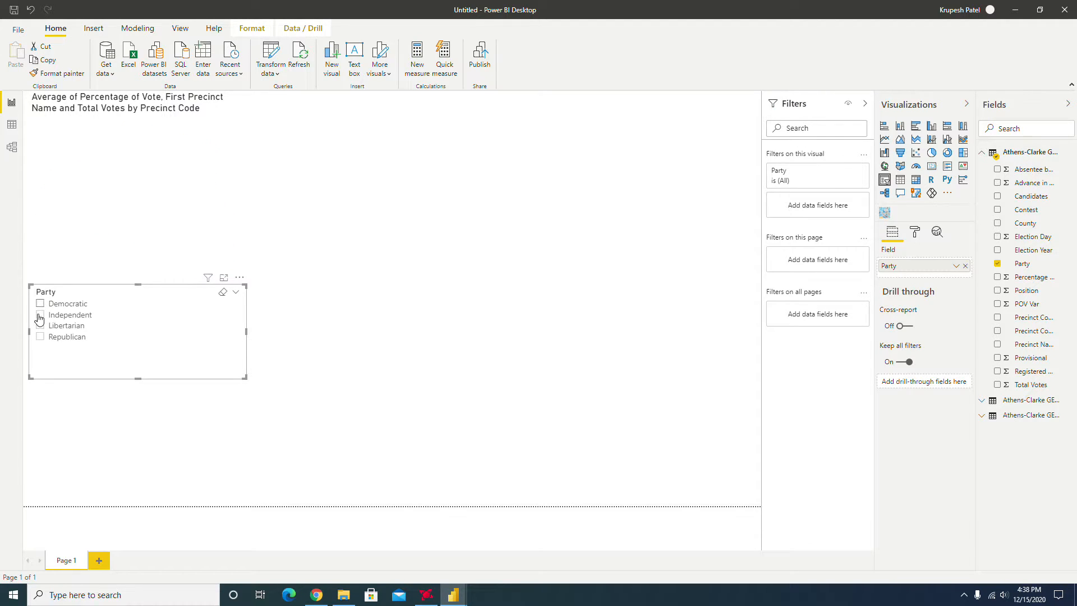
click(40, 316)
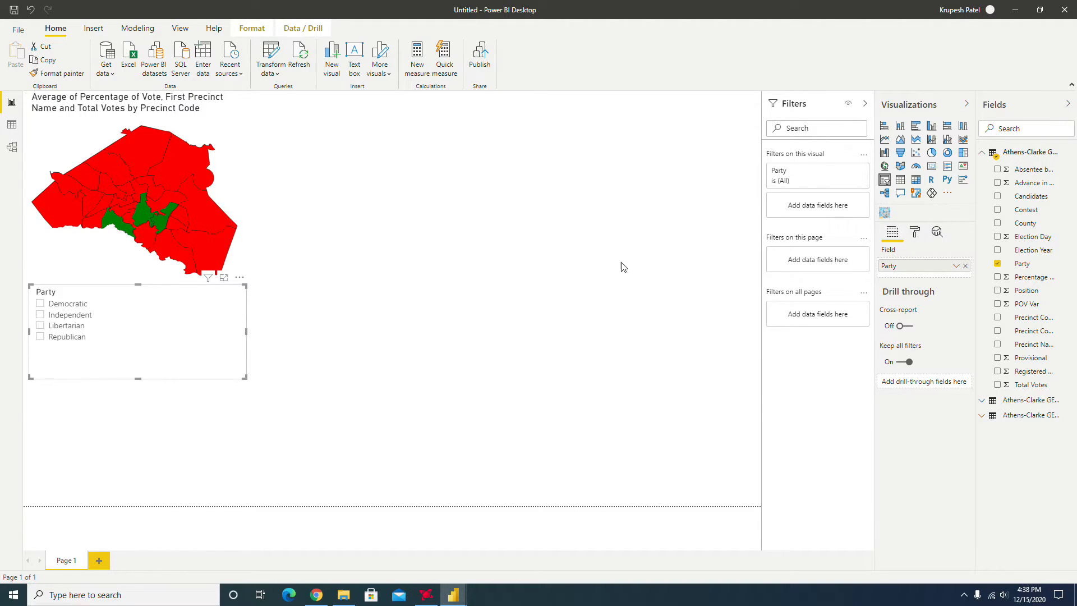
click(385, 352)
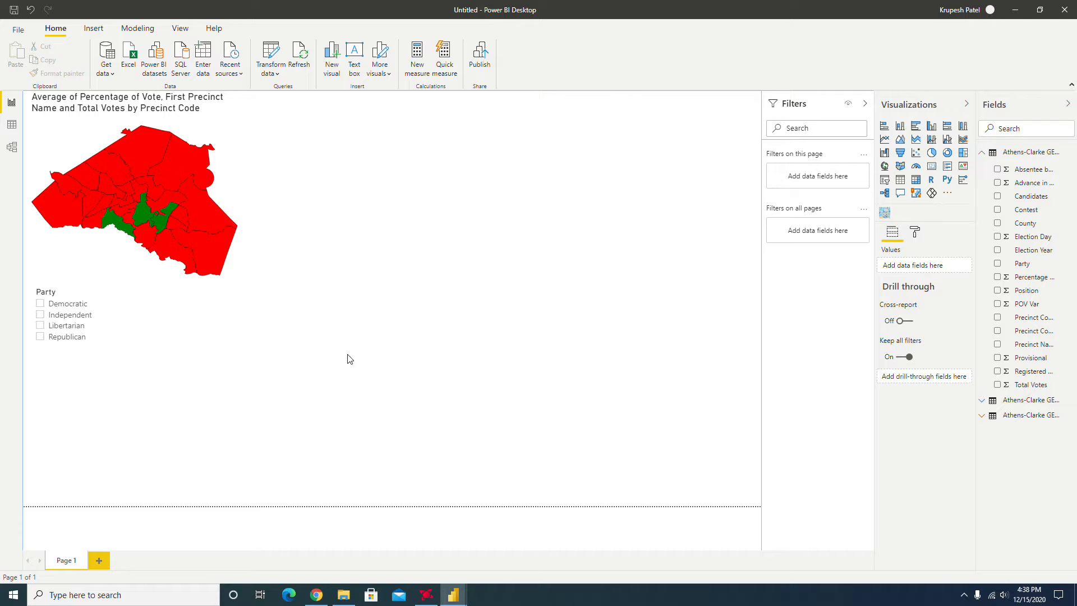
Reduce the Party slicer's height and add a second slicer below it for the Contest field.
click(243, 379)
drag(243, 379, 253, 349)
click(268, 394)
click(885, 180)
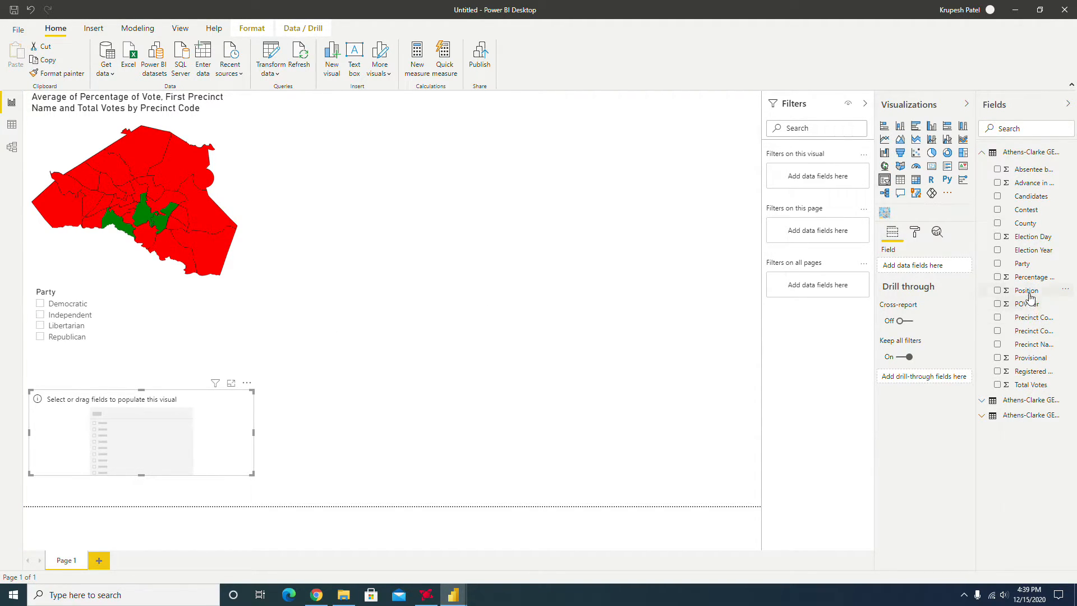
drag(1026, 211, 913, 264)
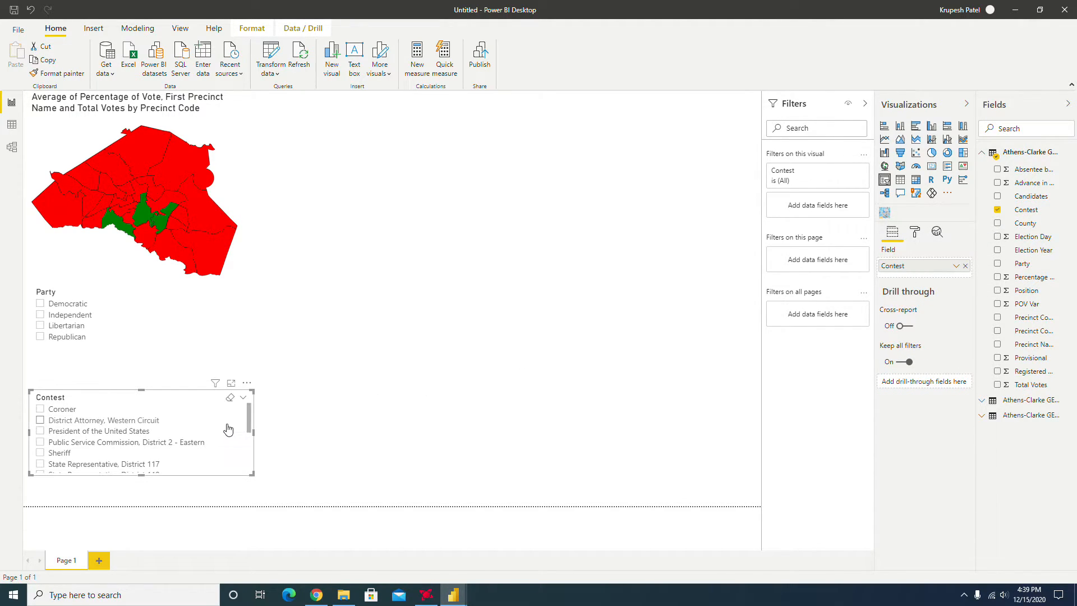
scroll(217, 426, down, 3)
scroll(217, 427, up, 3)
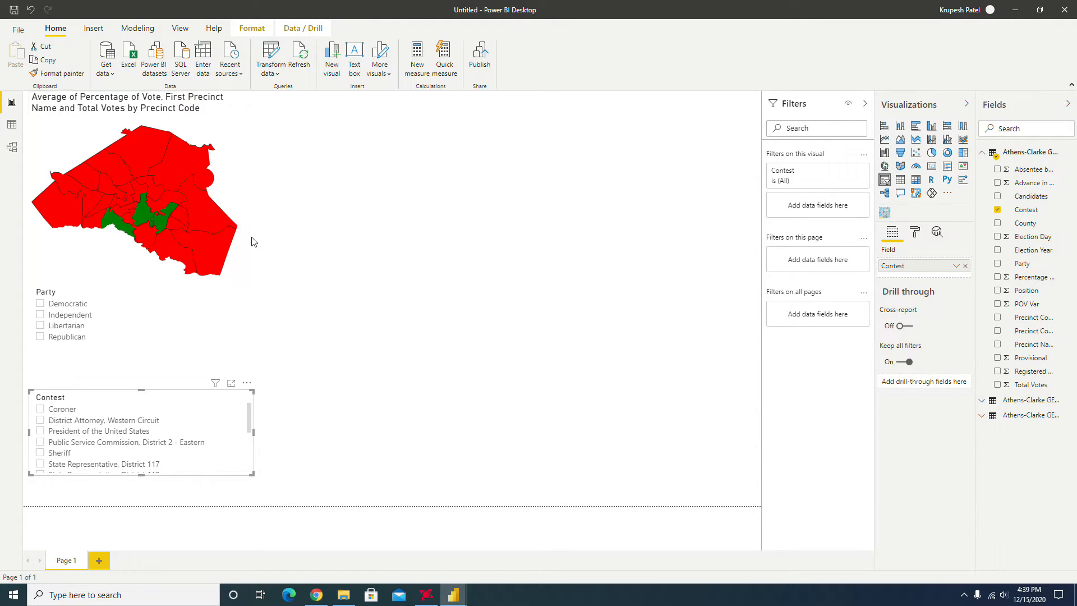
Filter the map to the Democratic party and the President of the United States contest using the two slicers.
click(39, 305)
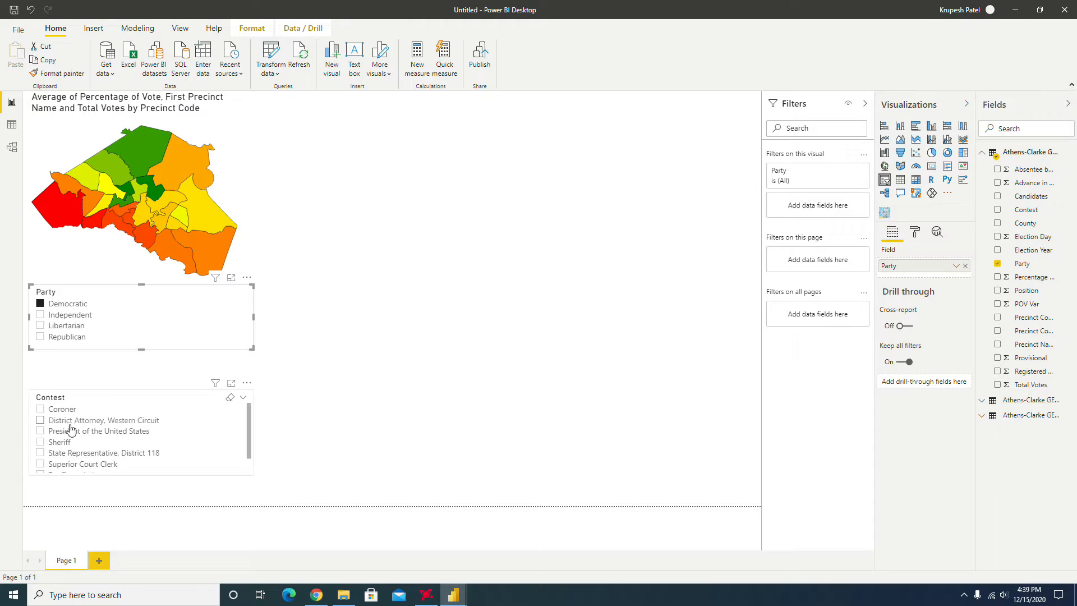
click(39, 432)
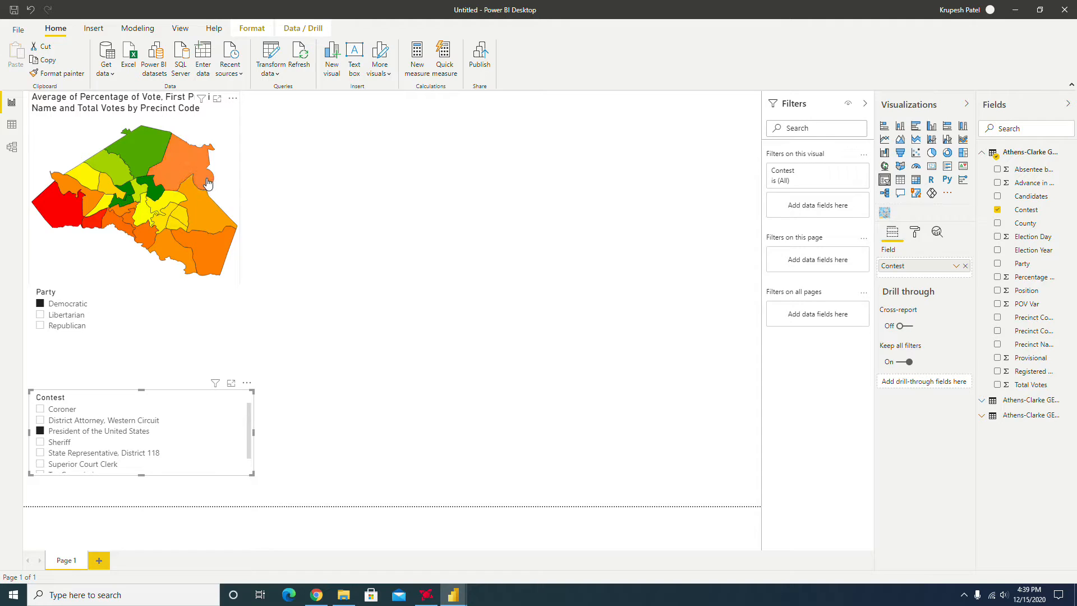
mouse_move(210, 170)
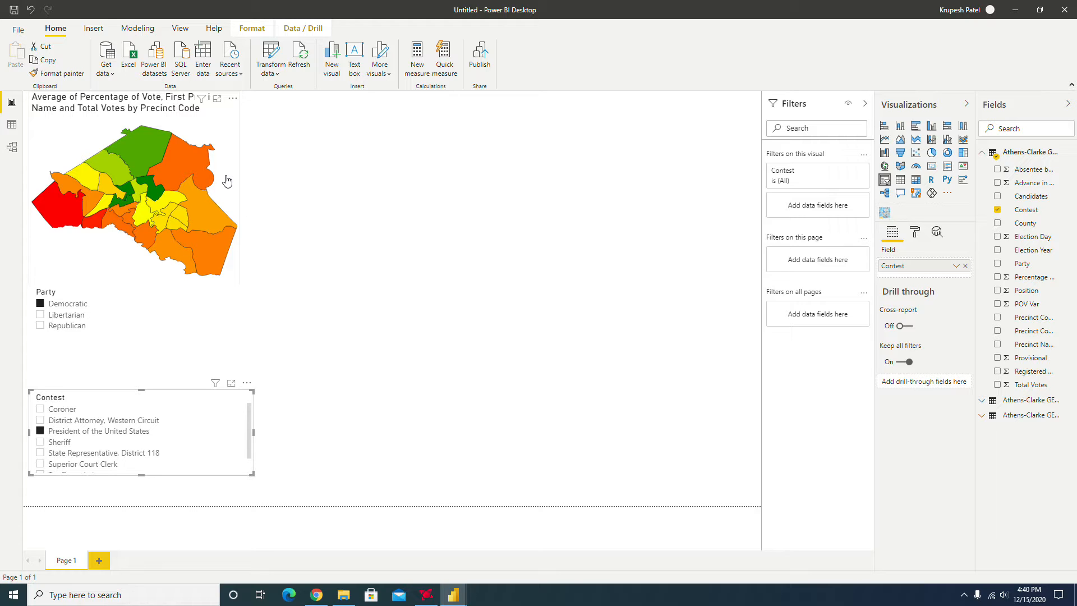
Set the choropleth map's maximum data color to a dark blue theme shade.
click(917, 234)
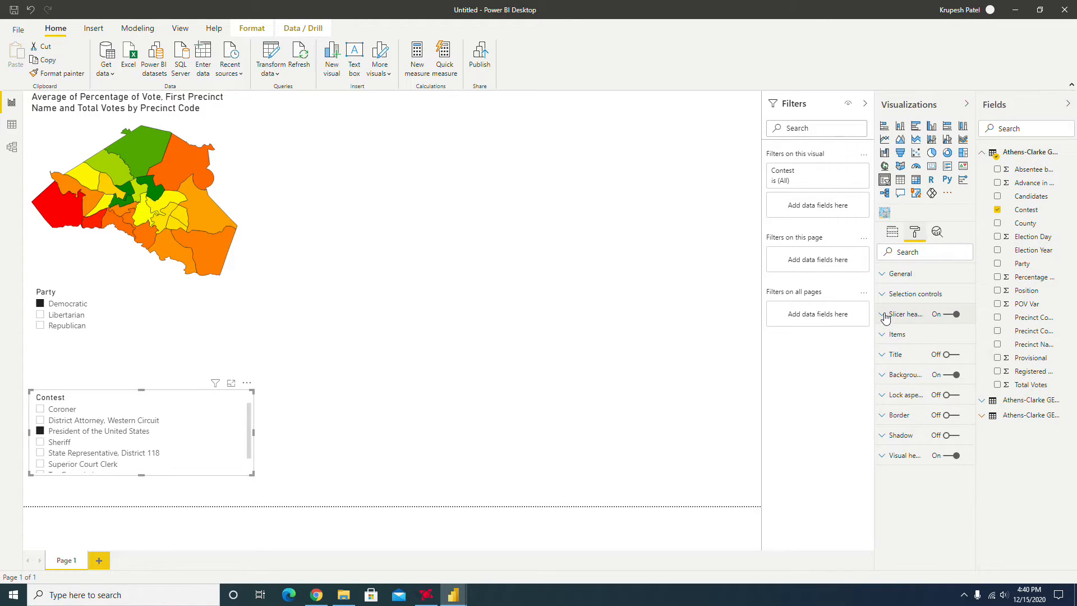
click(253, 252)
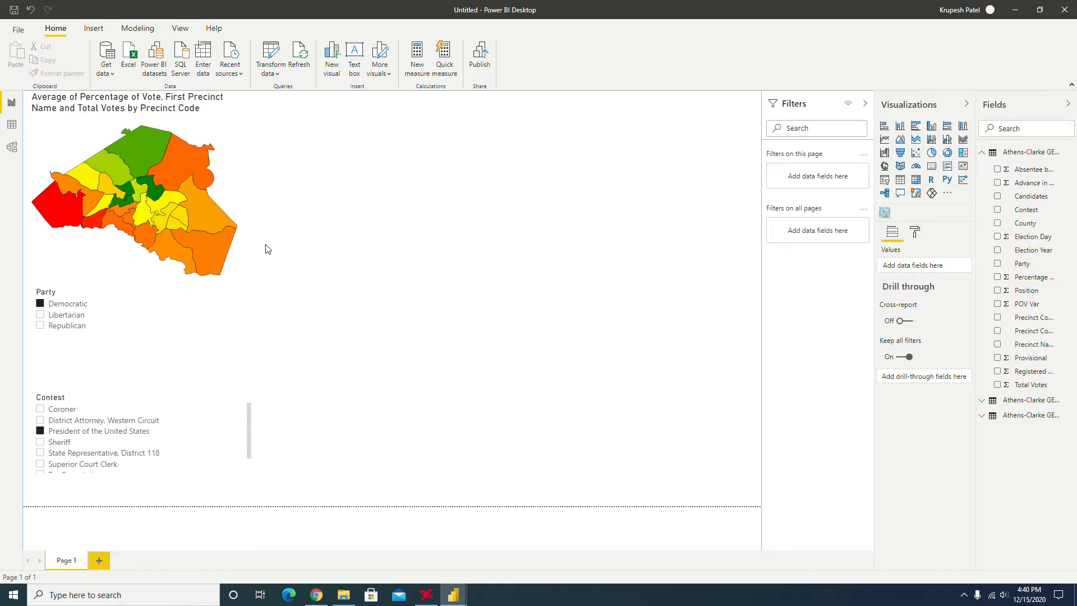
click(236, 259)
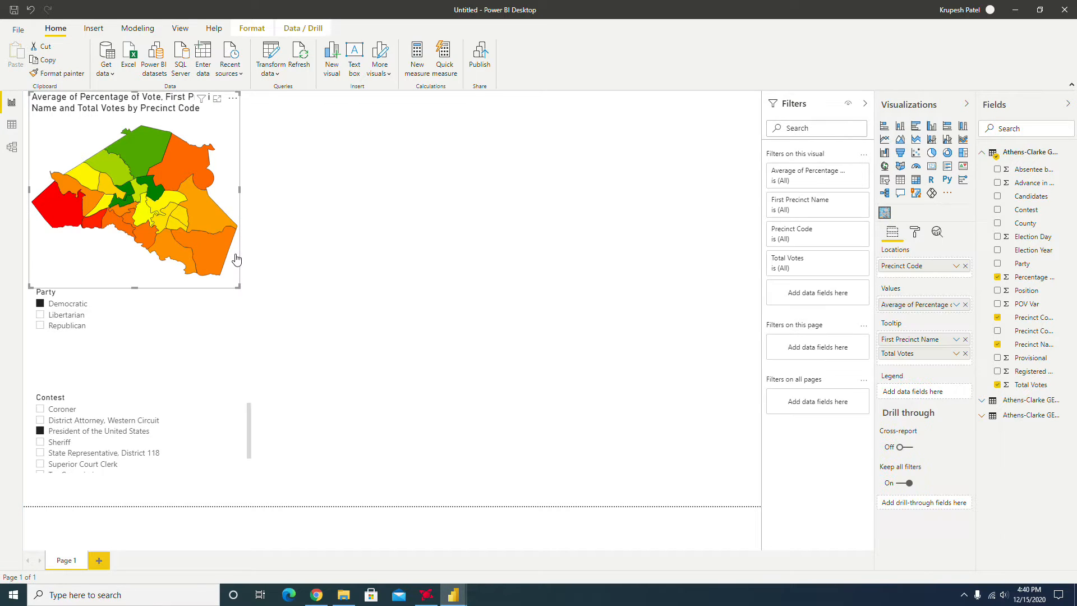
click(915, 232)
click(888, 296)
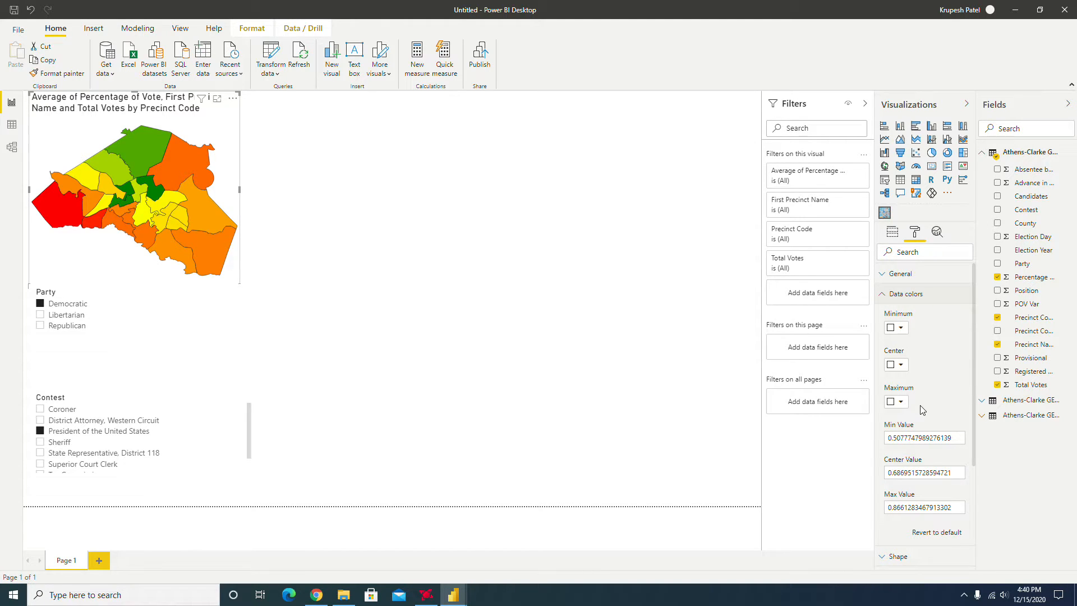
scroll(923, 410, down, 2)
scroll(907, 379, up, 2)
click(901, 402)
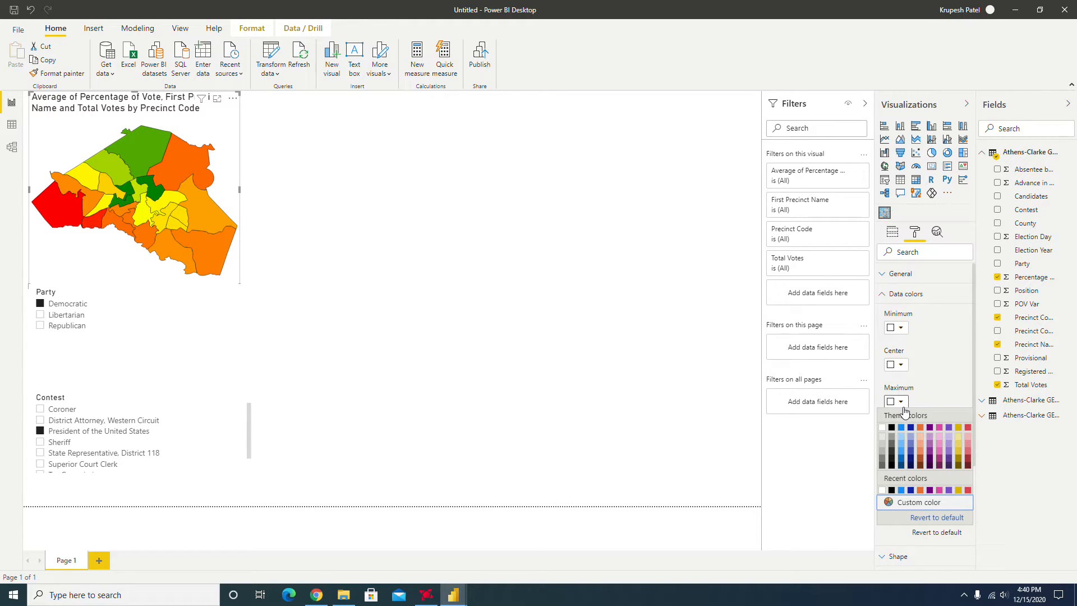
click(901, 462)
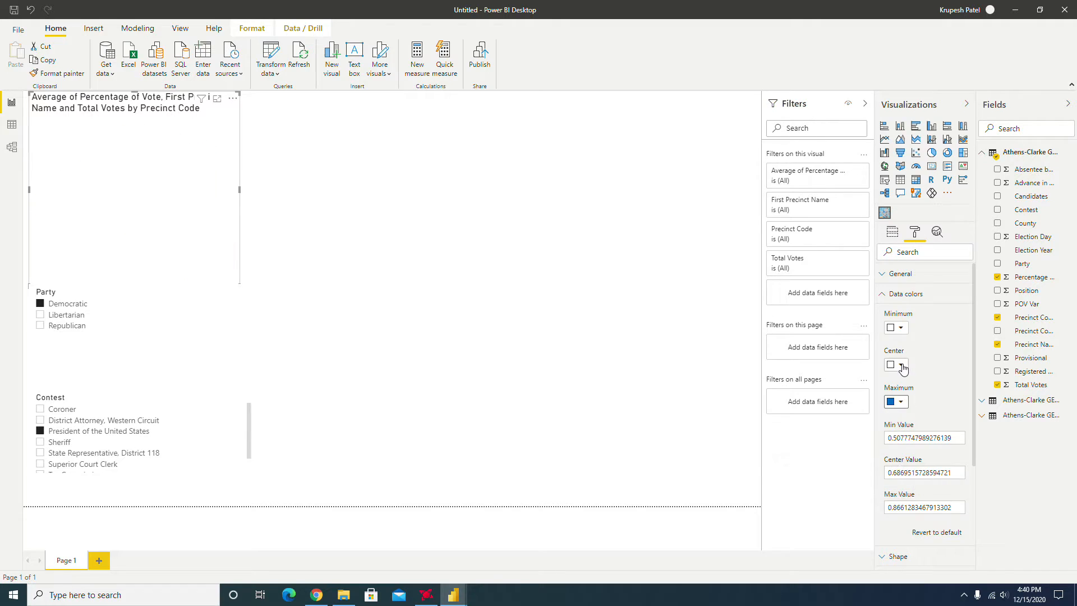
Set the map's center data color to #41a4ff (Theme color 1, 20% lighter) and its minimum data color to light blue.
click(901, 364)
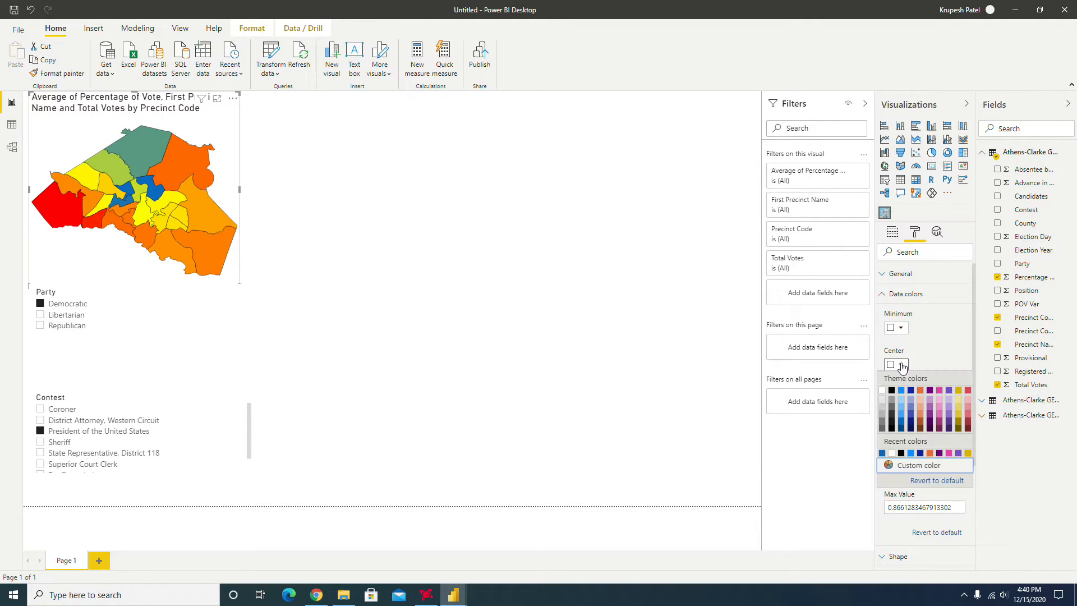
click(901, 415)
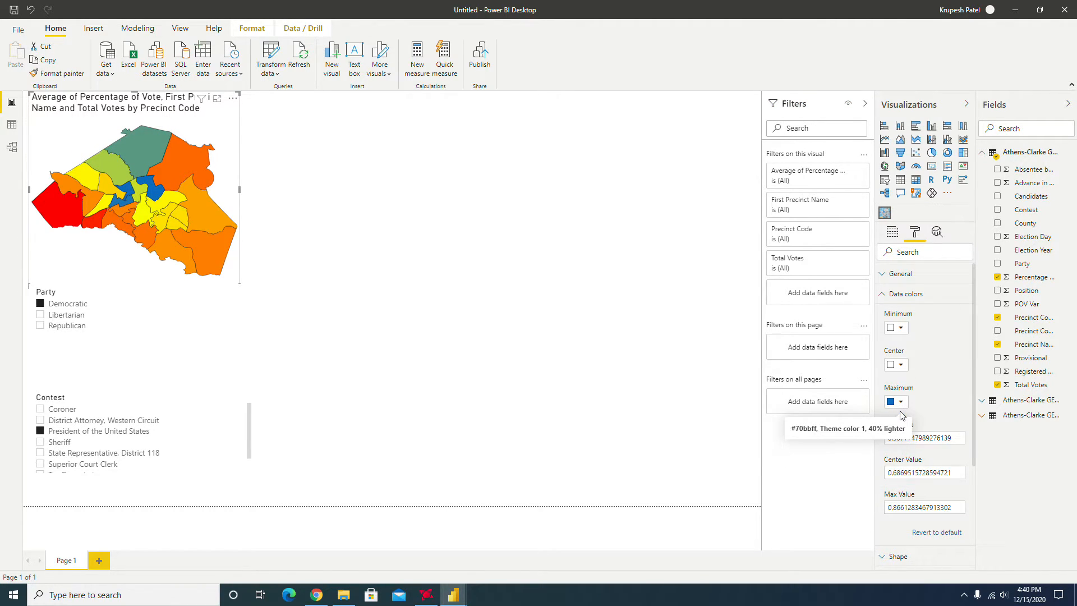
click(901, 365)
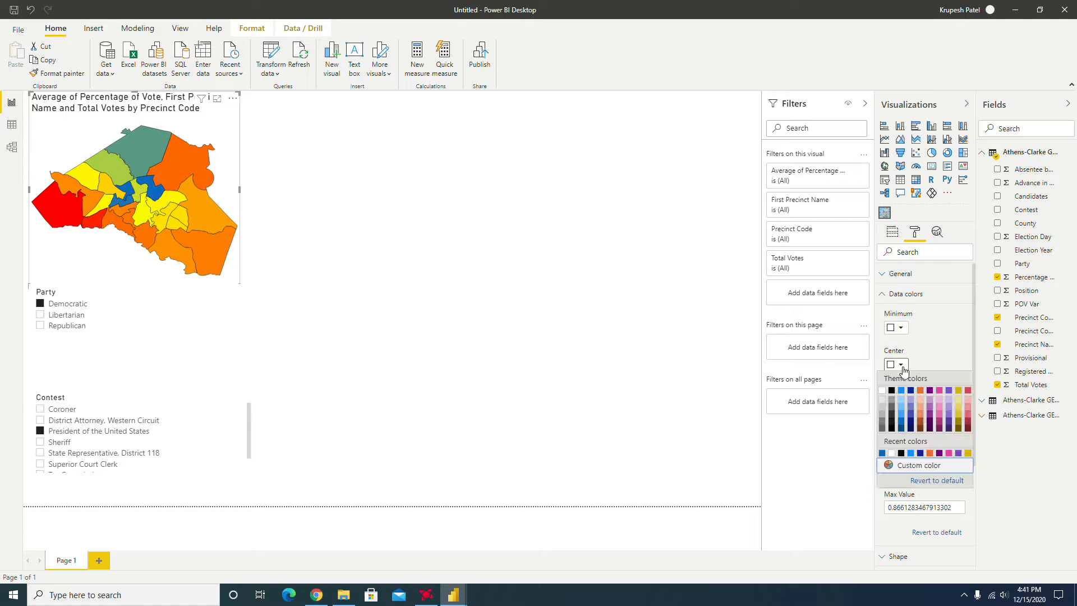
click(901, 416)
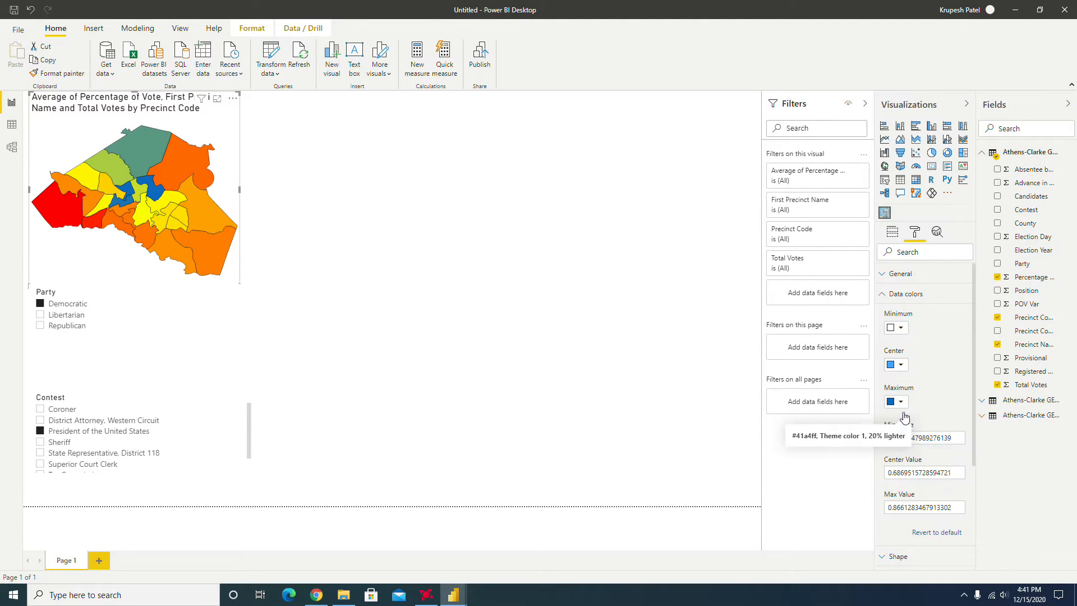
click(897, 328)
click(902, 367)
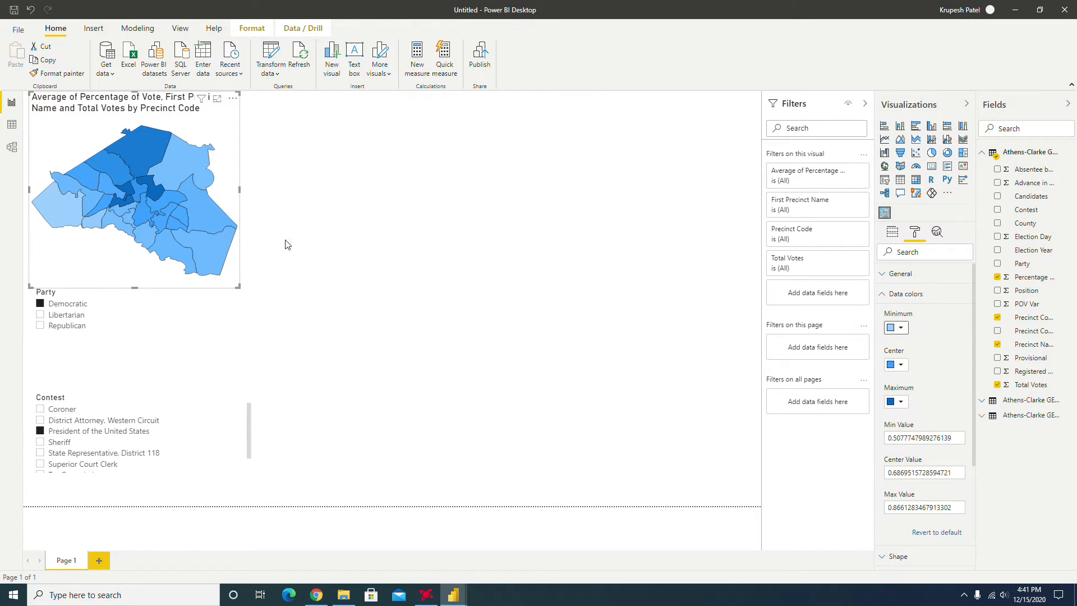
Format the Percentage of Vote column as a percentage so the map's tooltips show percent values.
mouse_move(171, 179)
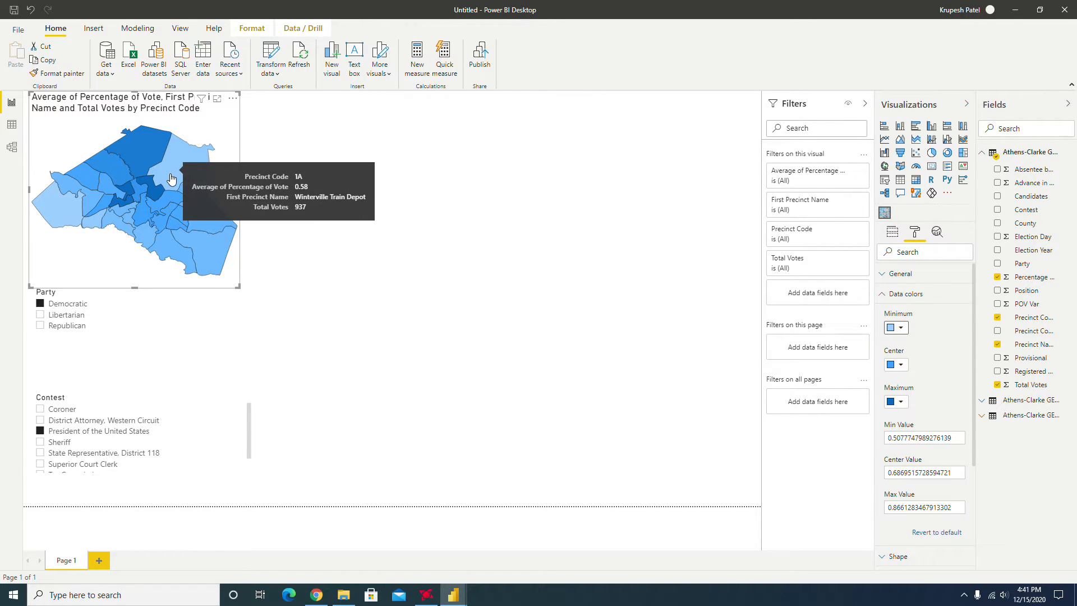
mouse_move(139, 166)
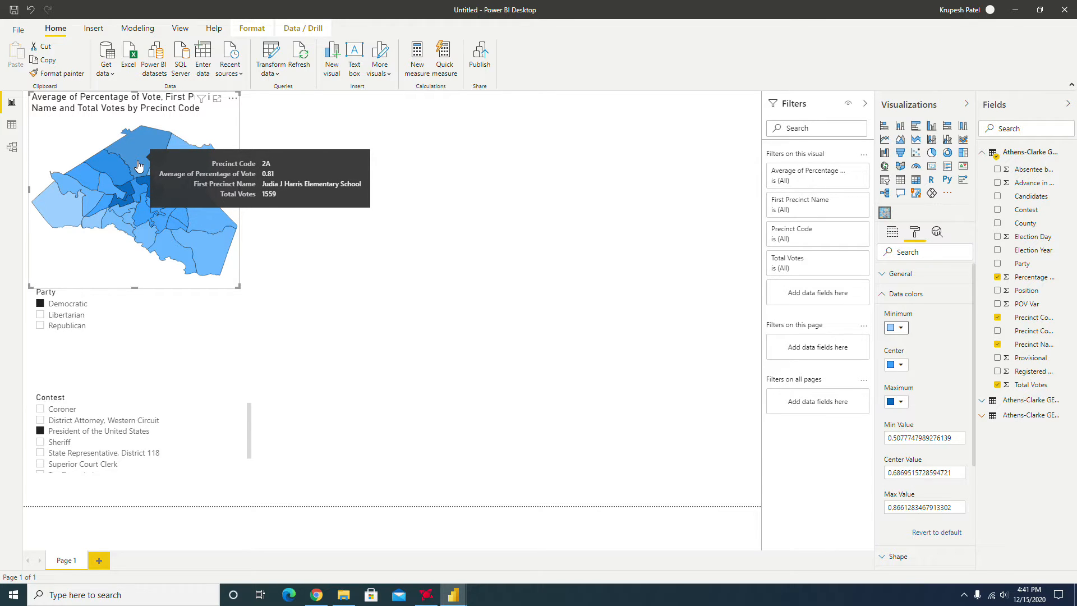
mouse_move(73, 189)
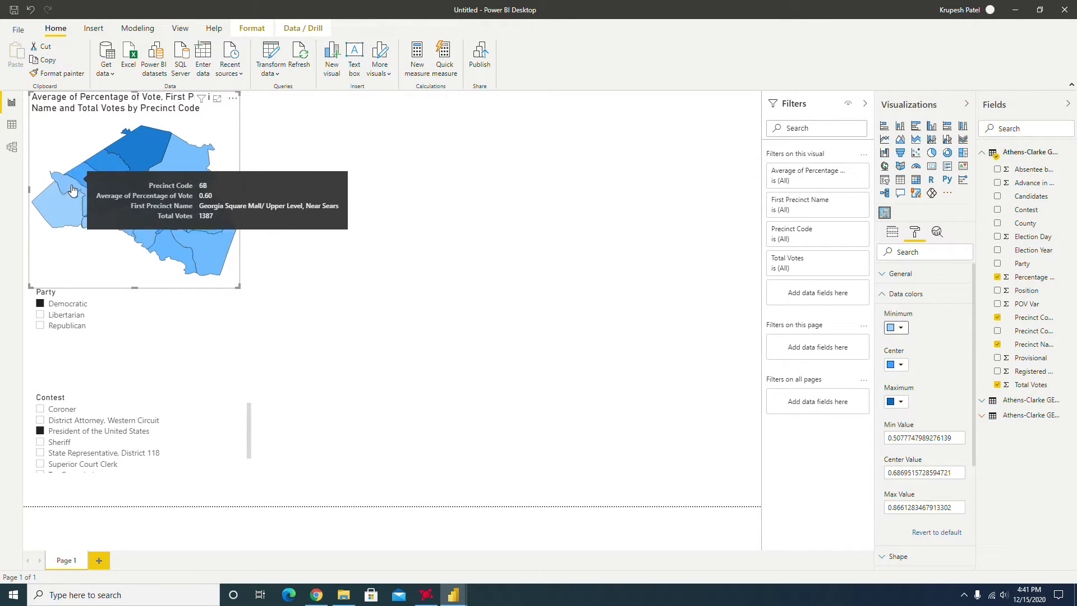
mouse_move(54, 209)
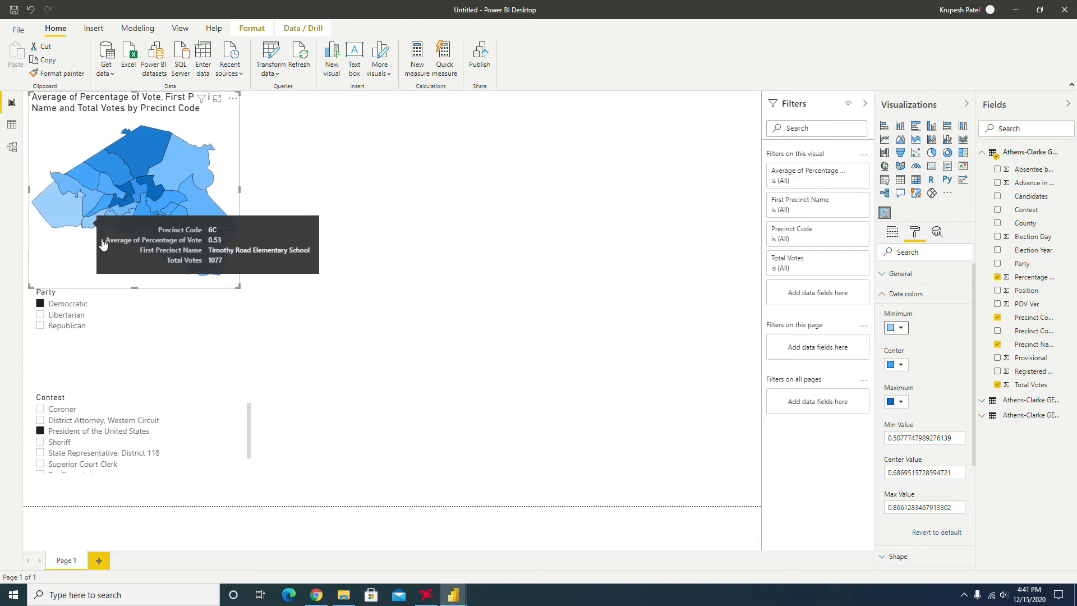
mouse_move(89, 208)
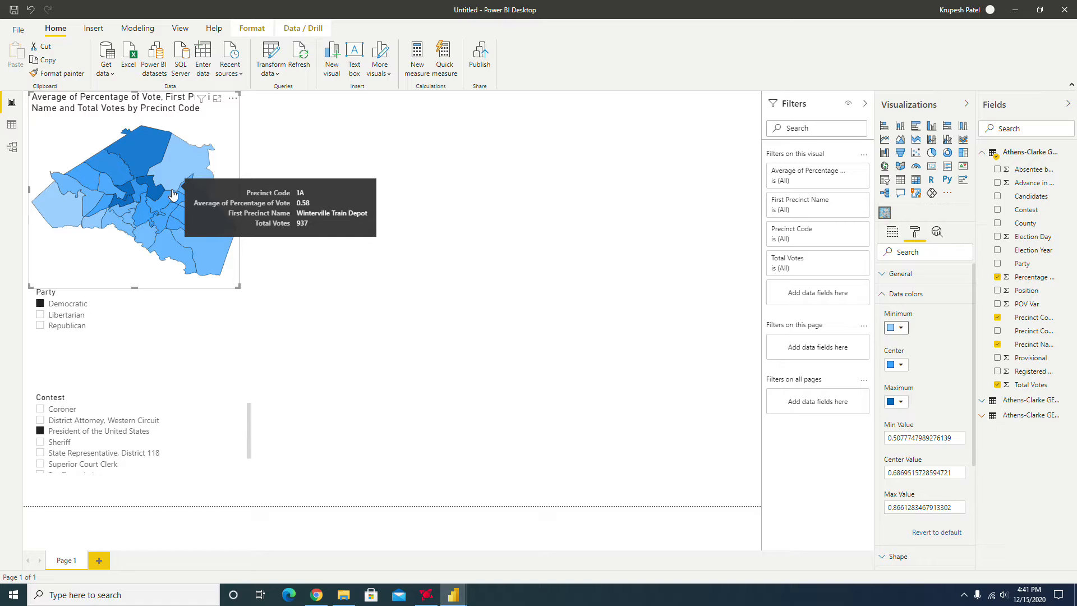
click(1038, 278)
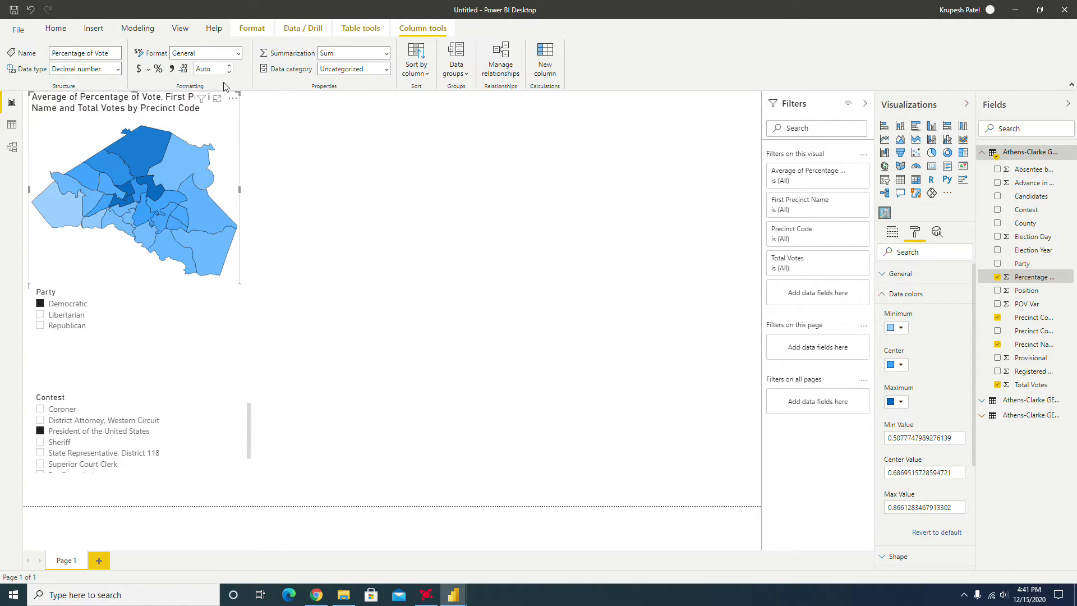
click(158, 69)
mouse_move(183, 160)
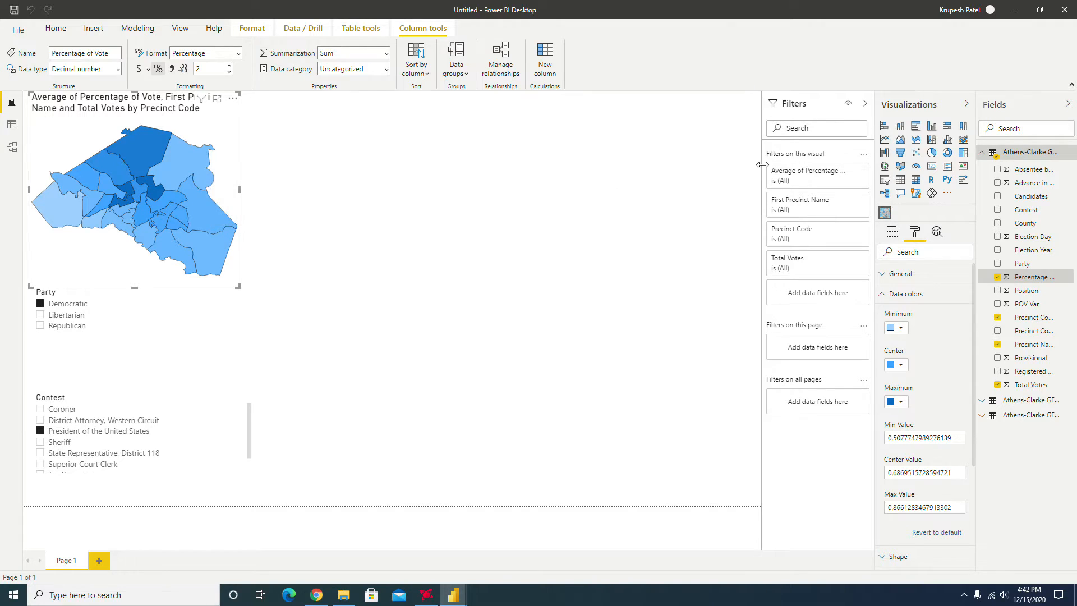
Rename the First Precinct Name tooltip field to "Precinct" for the map visual.
click(893, 236)
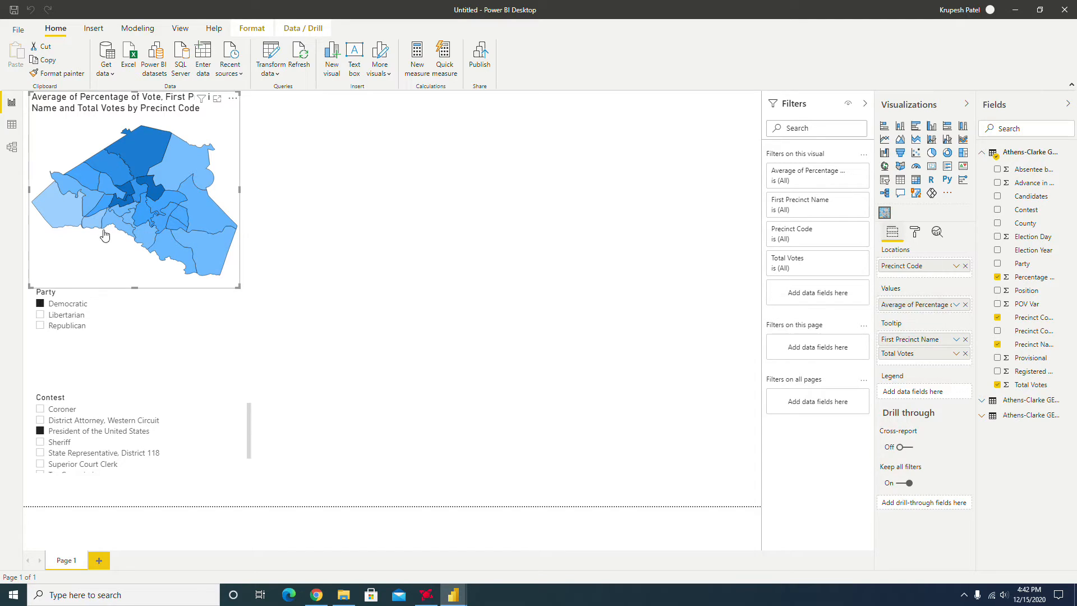
mouse_move(129, 189)
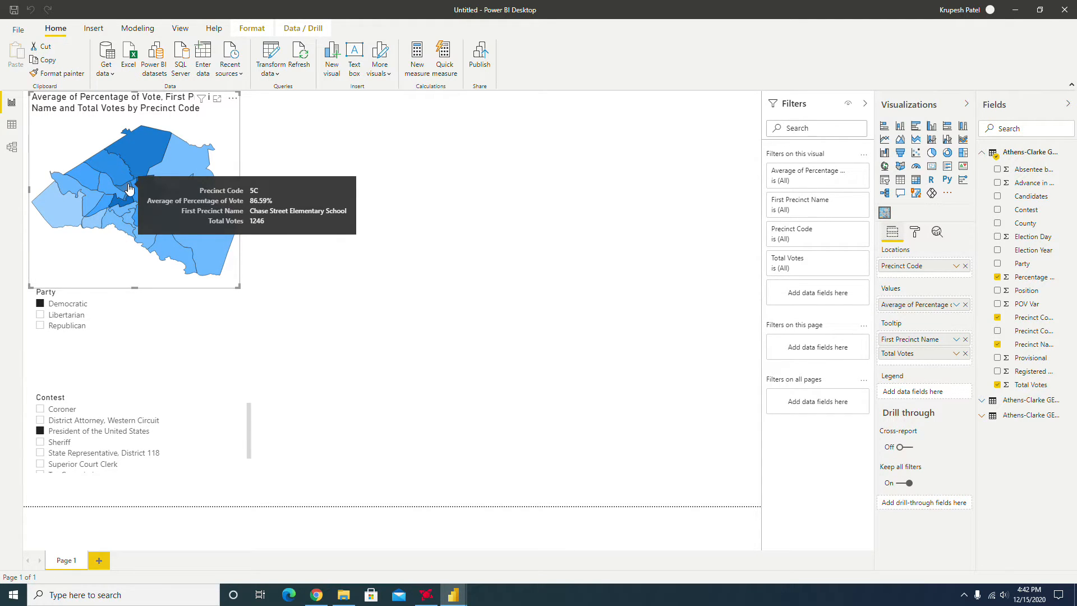
click(956, 339)
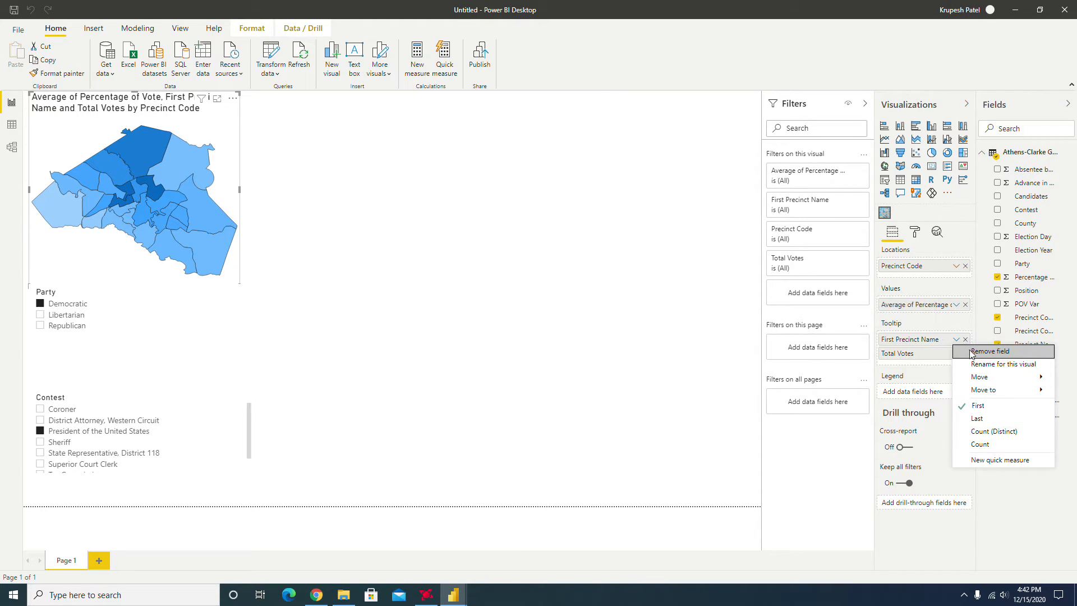
click(992, 365)
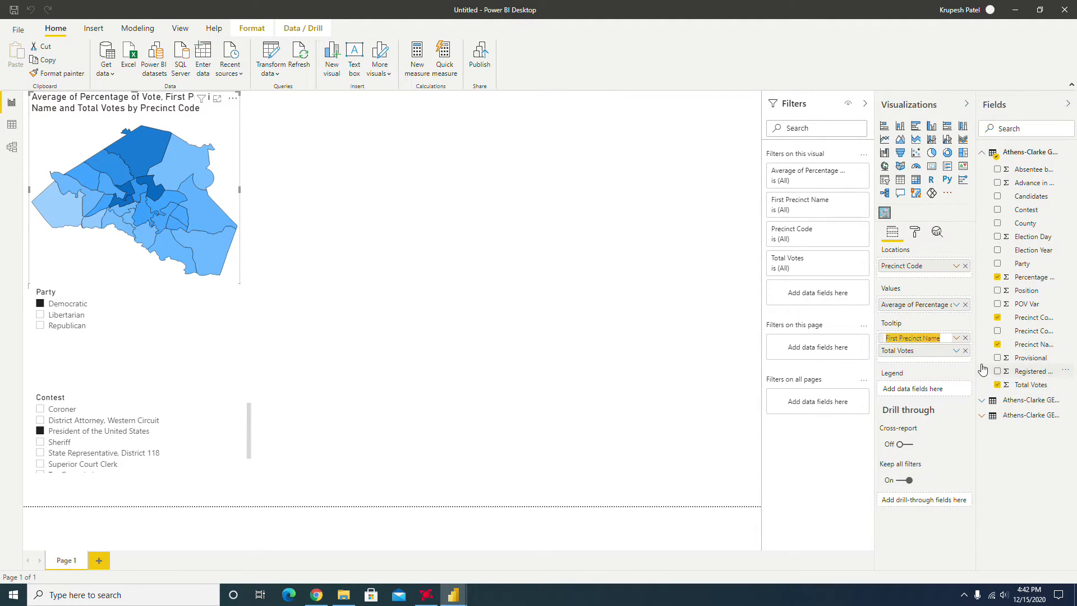
text(F)
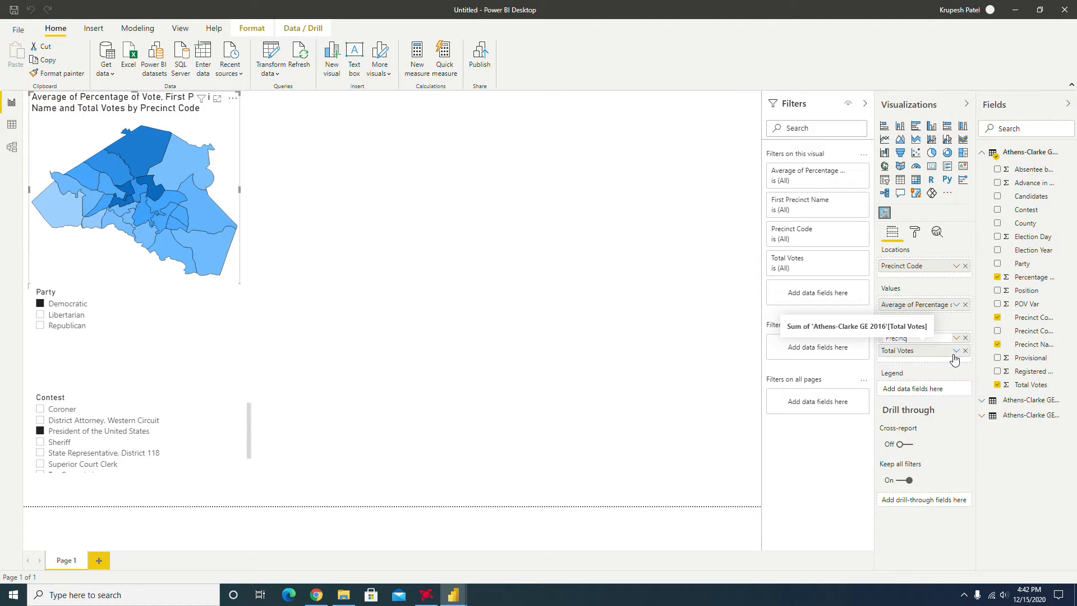
key(Return)
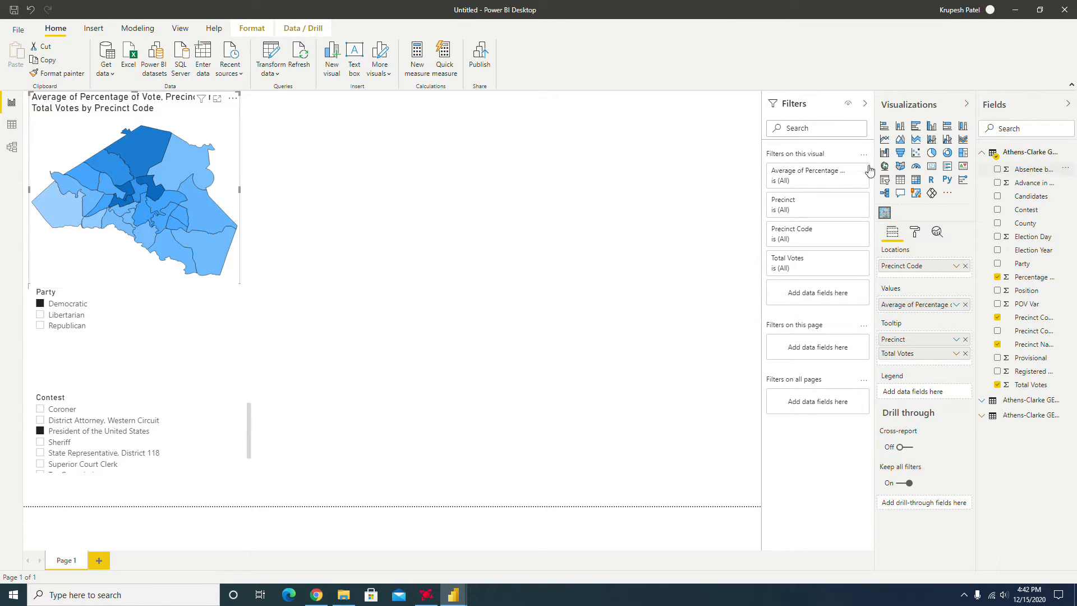
Rename the map's Average of Percentage of Vote value field to "% of Vote" for this visual.
mouse_move(182, 185)
click(956, 305)
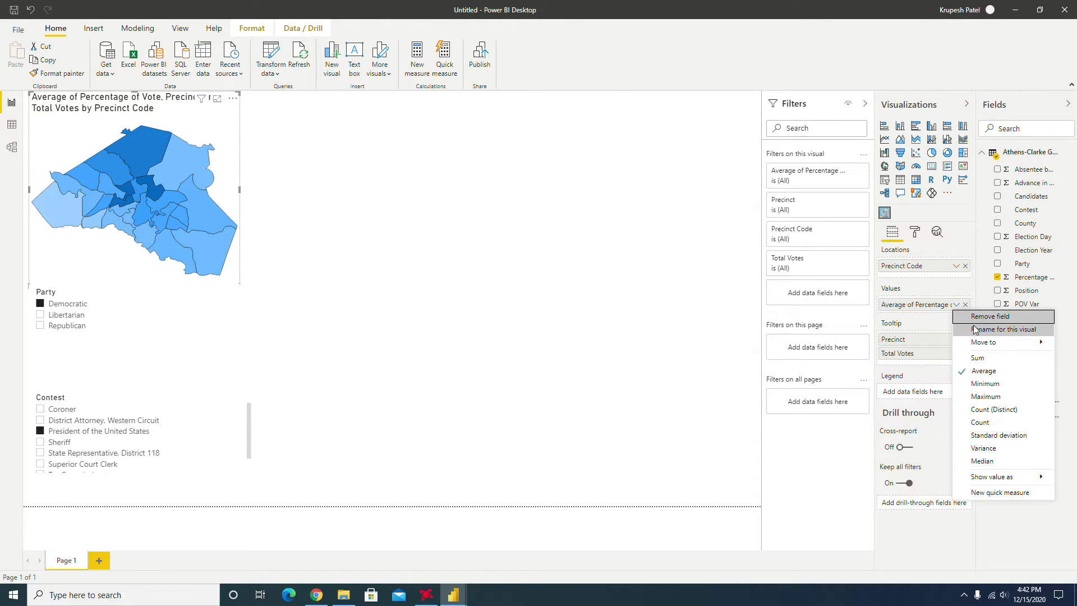
click(975, 330)
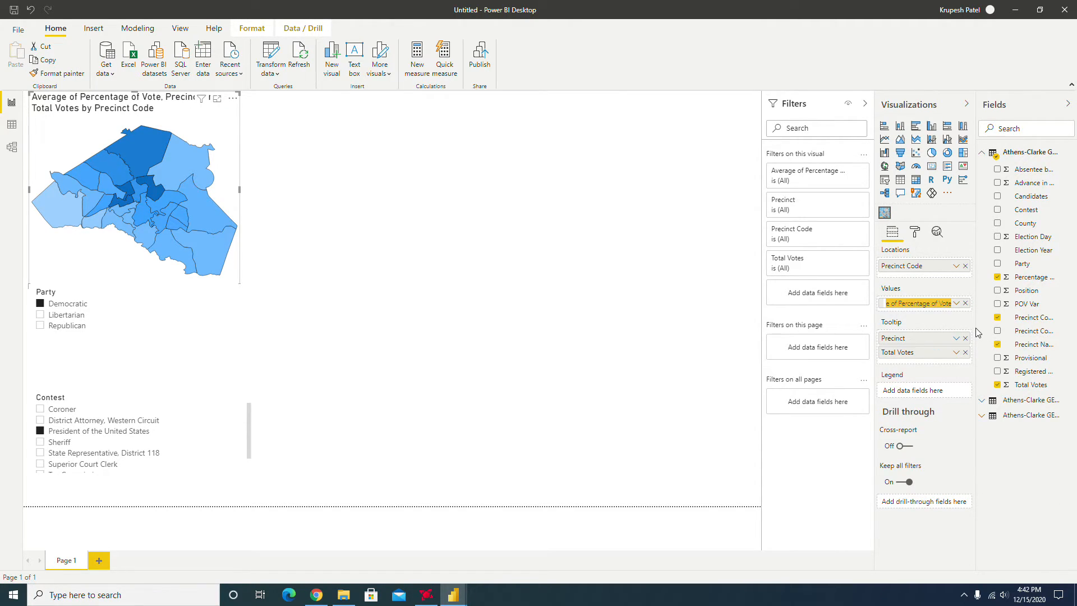
text(% of Vote)
key(Return)
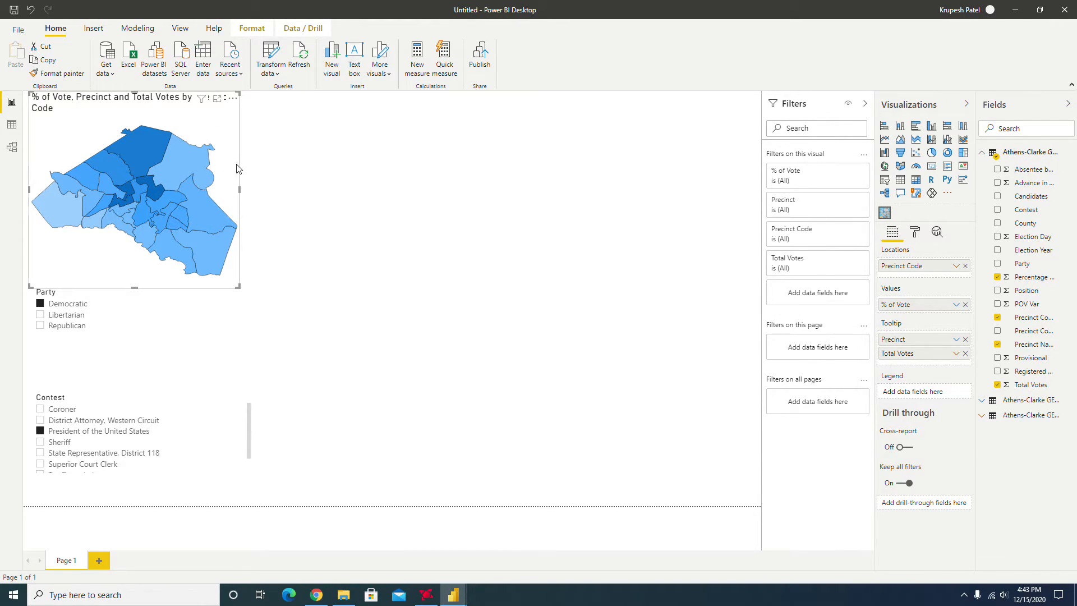
Set the map's title text to "2016 Democratic Voting Percentage" and center the title.
click(916, 232)
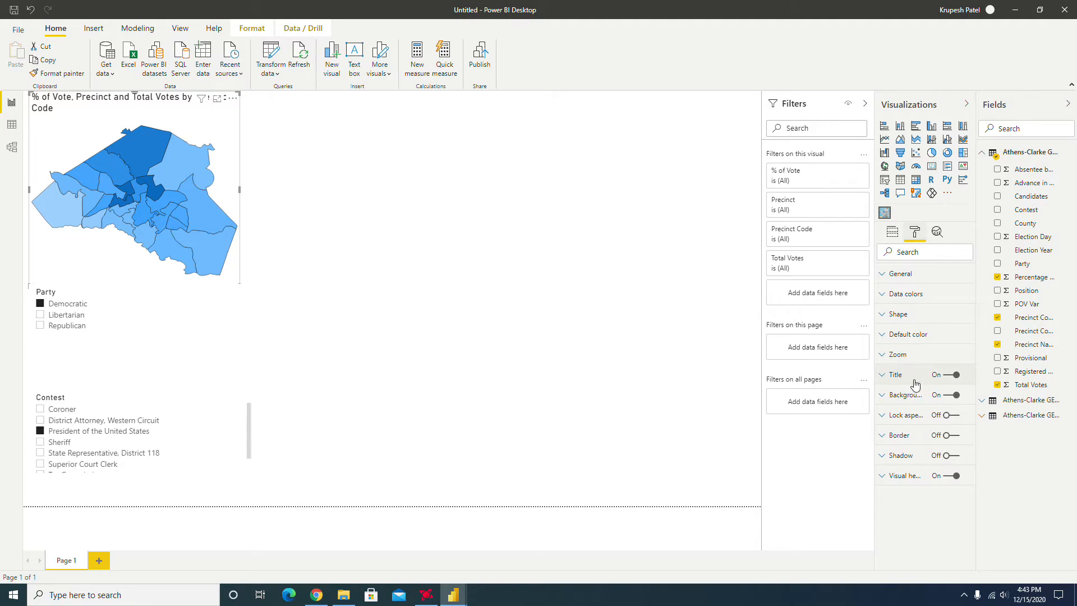
click(886, 376)
click(912, 409)
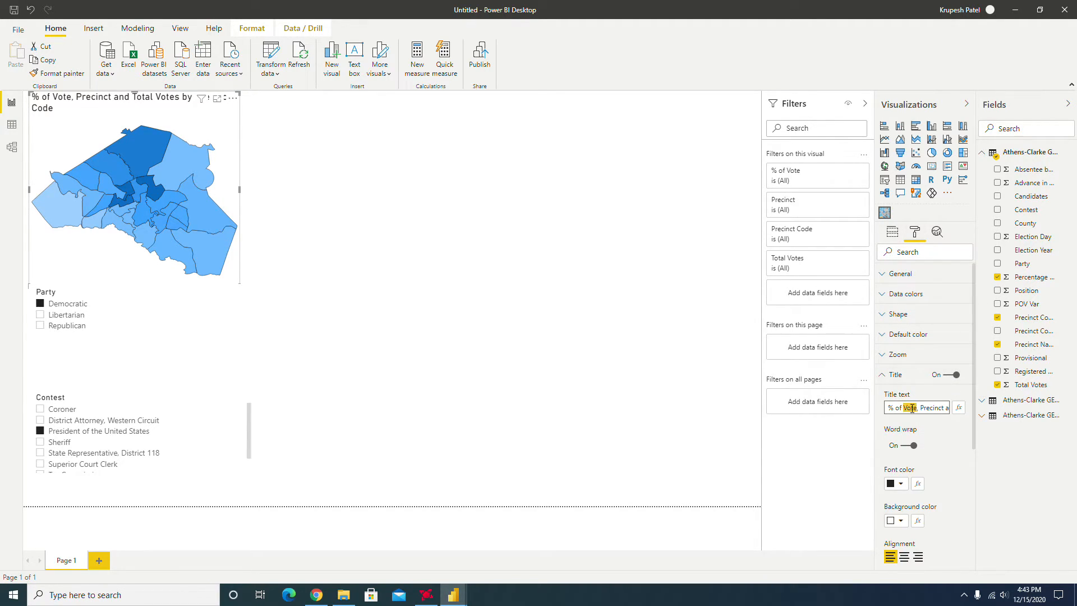
key(BackSpace)
text(2016 Democ)
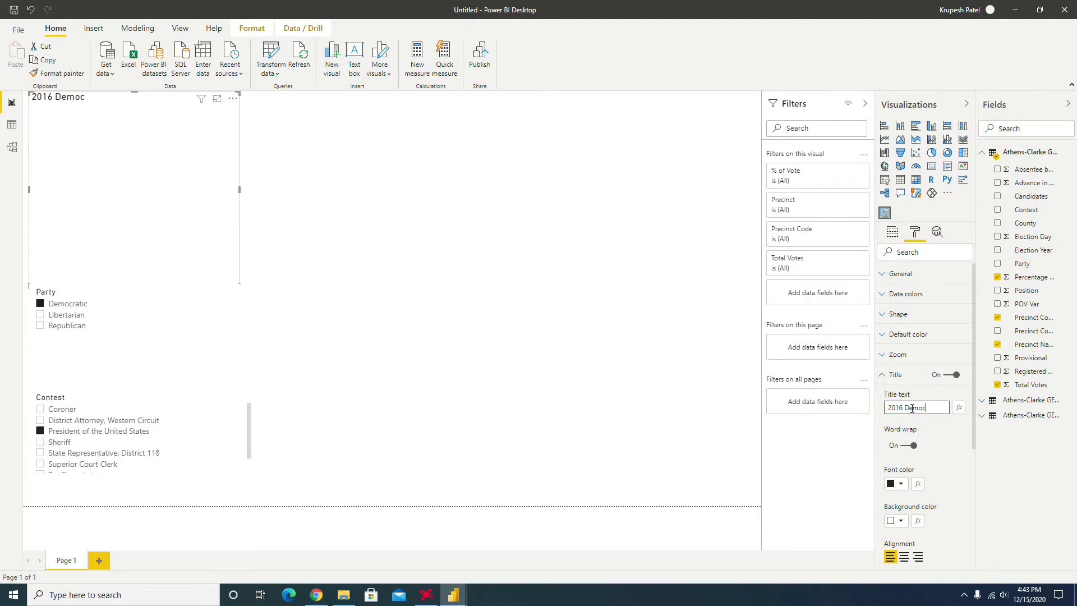
text(rati)
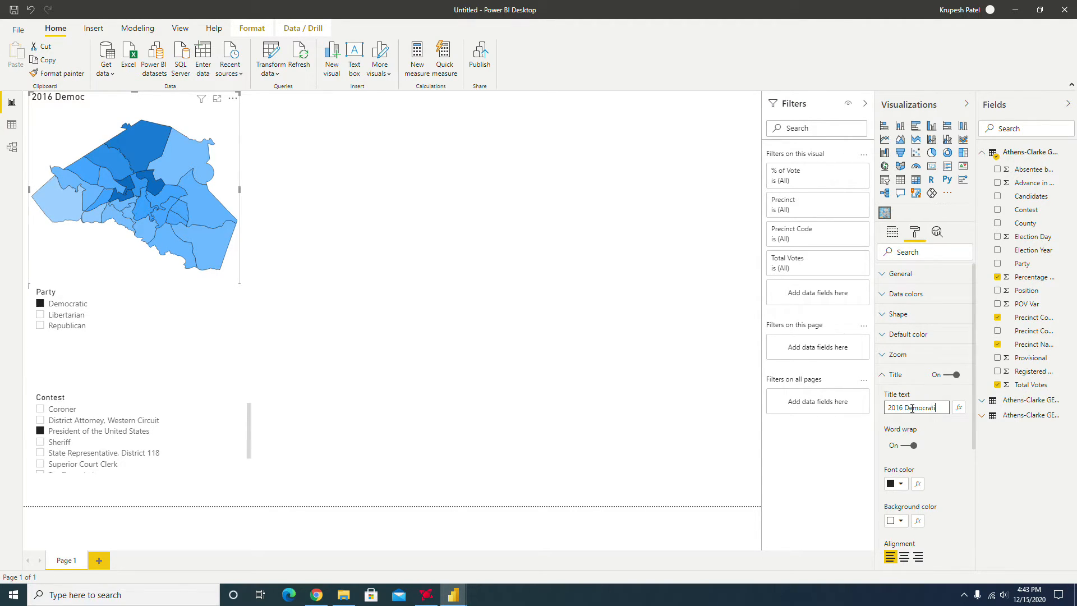
text(c Voting)
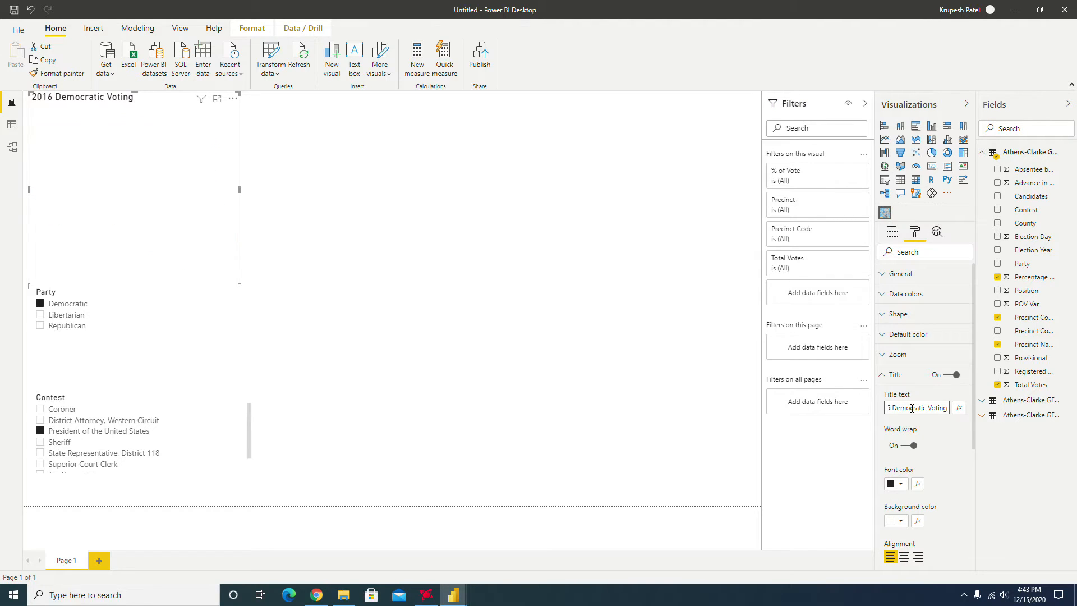
text( Percentage)
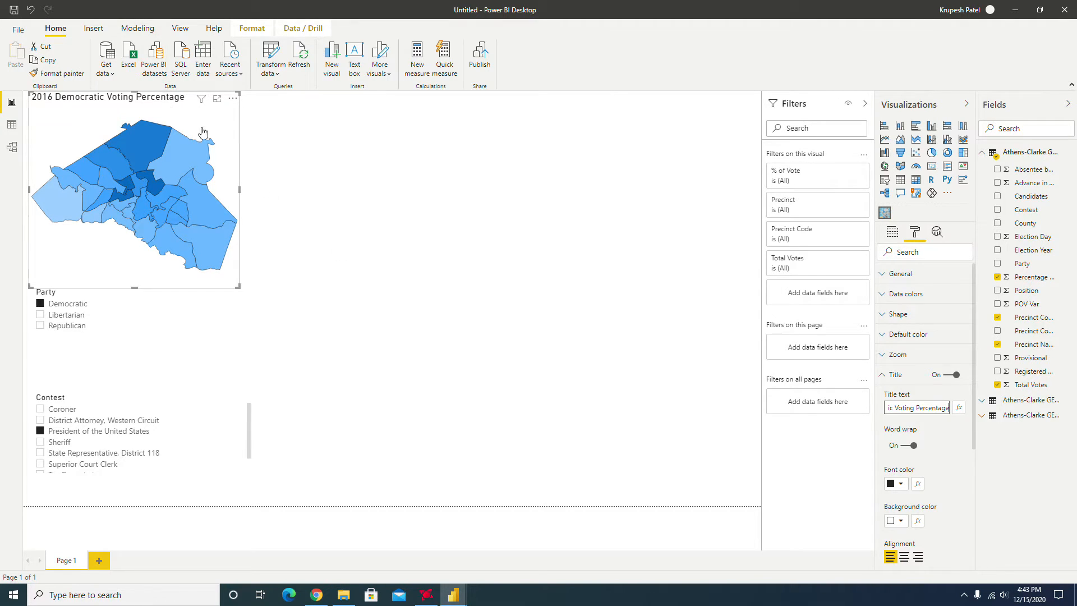
scroll(925, 427, down, 3)
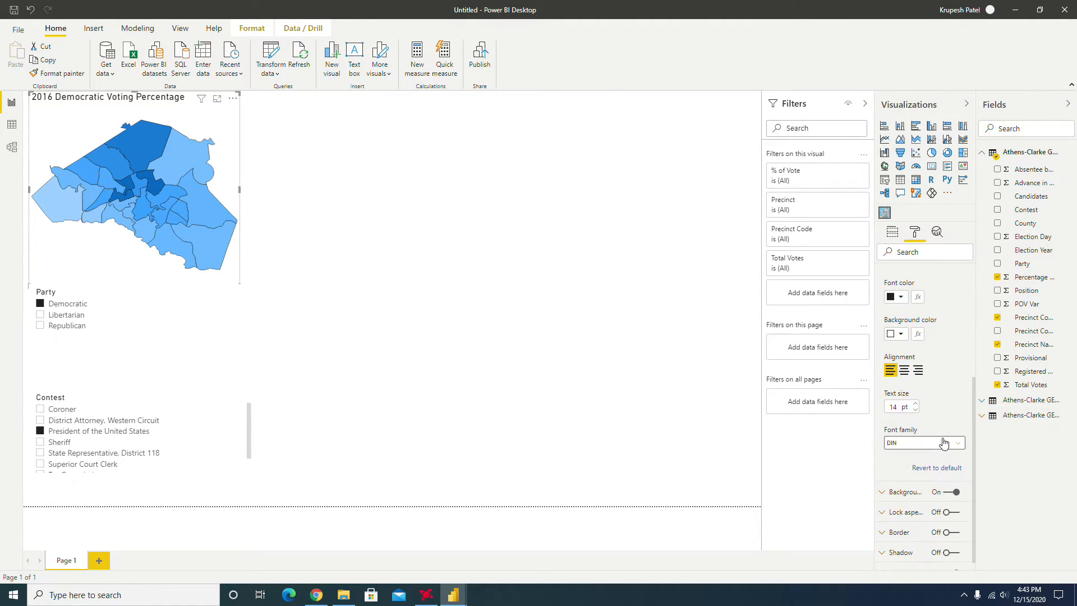
click(905, 371)
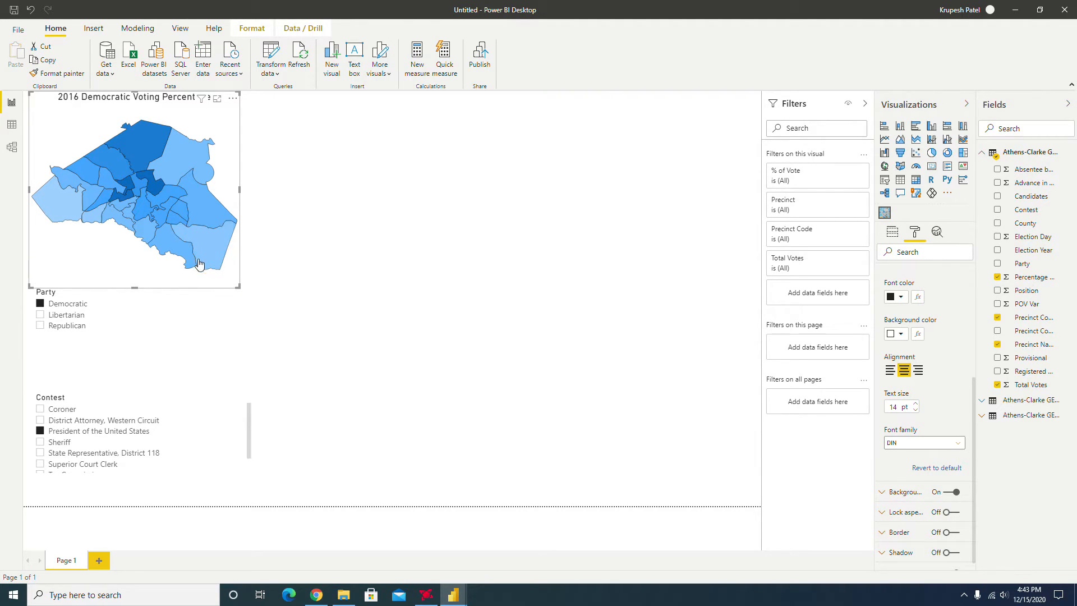
Move the Contest slicer closer to the Party slicer and switch its selection to United States Senator, Isakson.
mouse_move(160, 155)
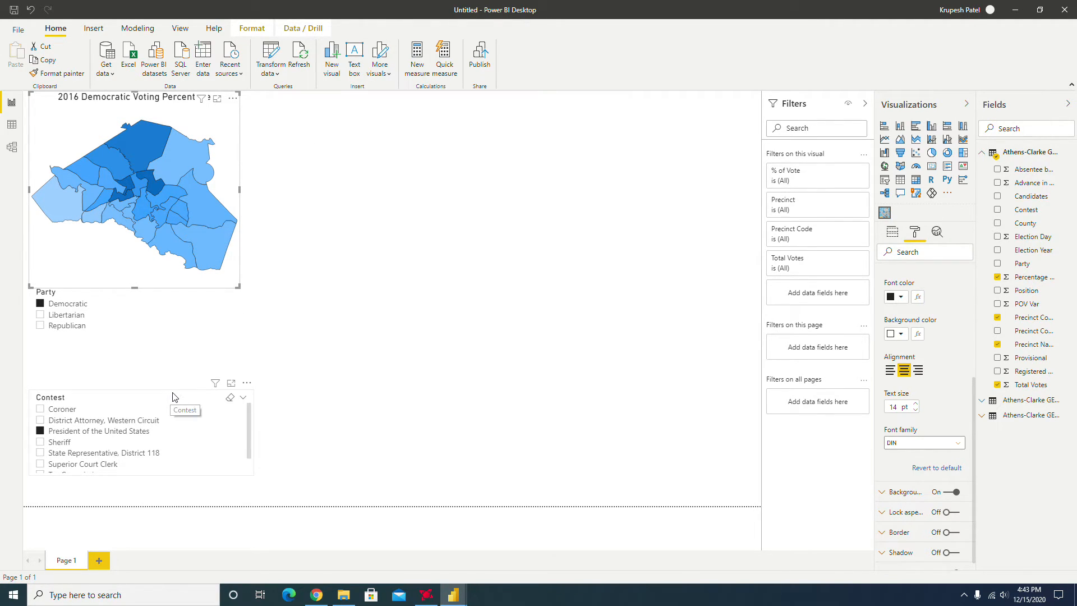
drag(172, 401, 180, 378)
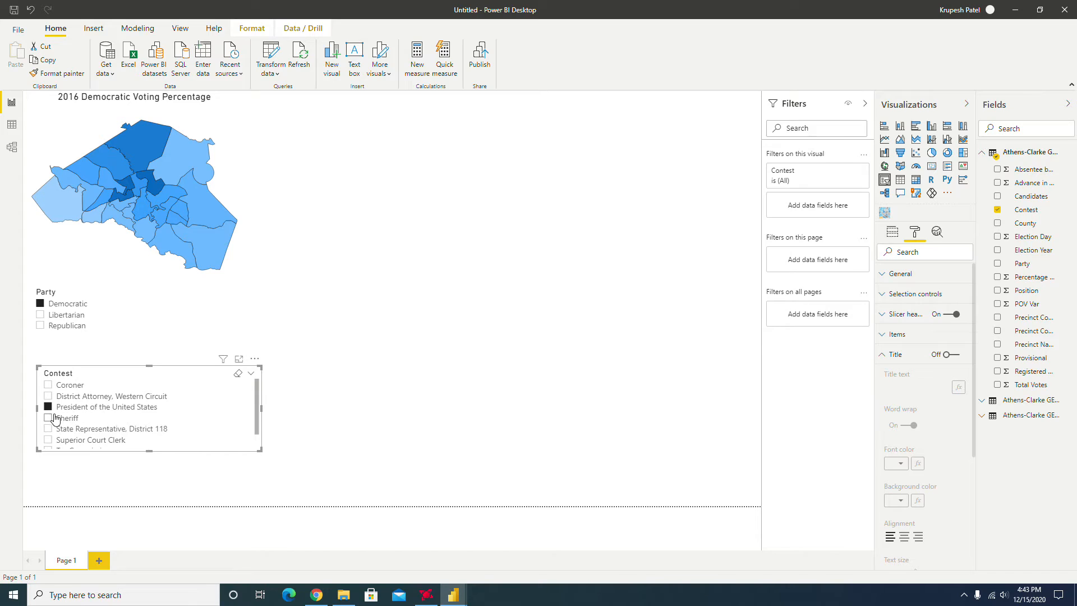
scroll(59, 418, down, 2)
scroll(60, 422, up, 2)
click(49, 408)
scroll(62, 423, down, 2)
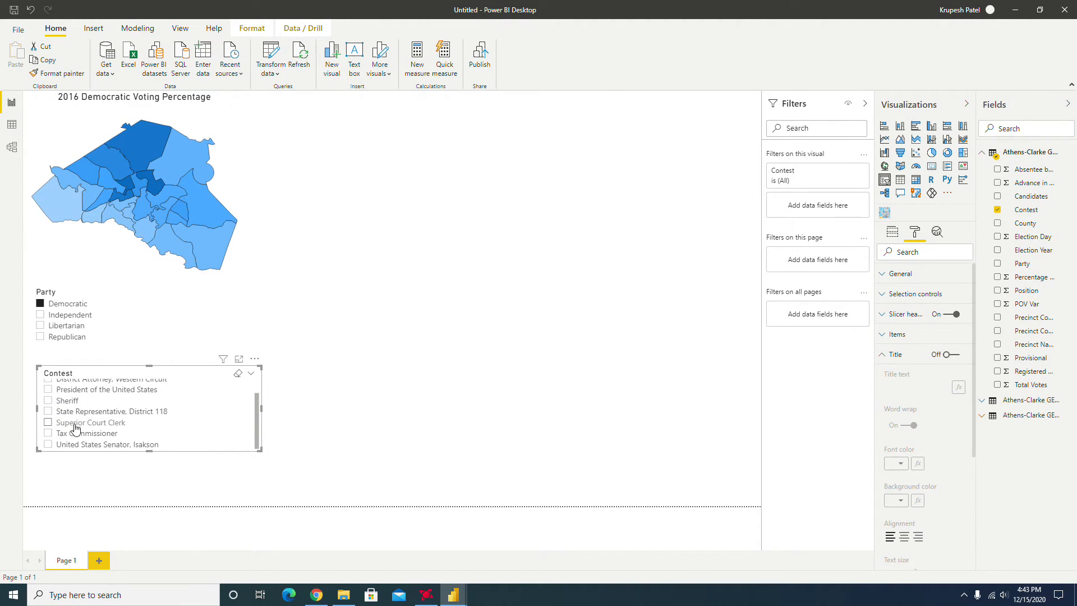
click(47, 447)
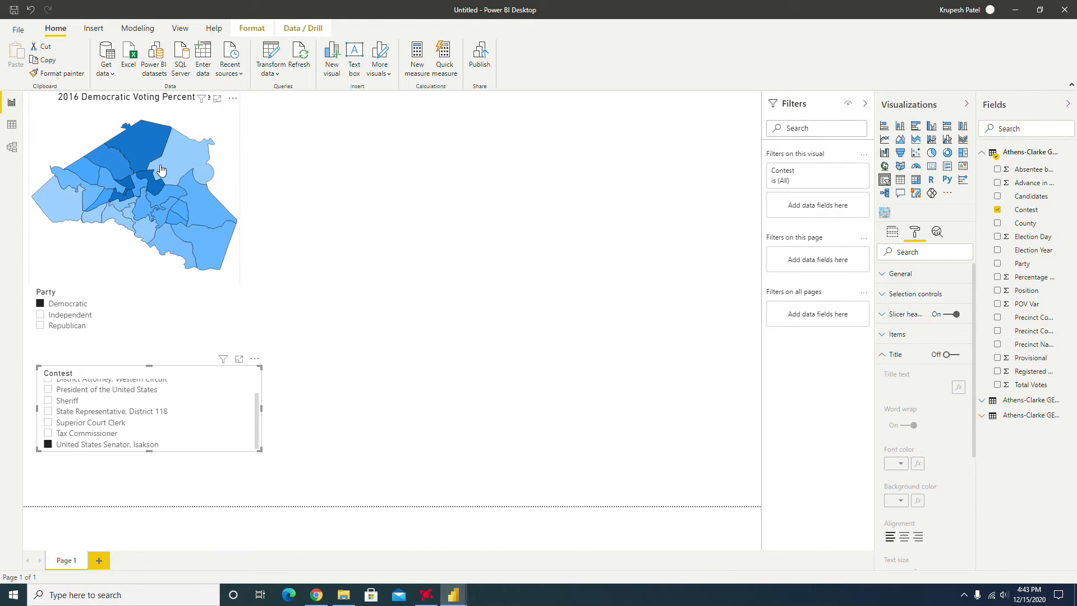
mouse_move(174, 176)
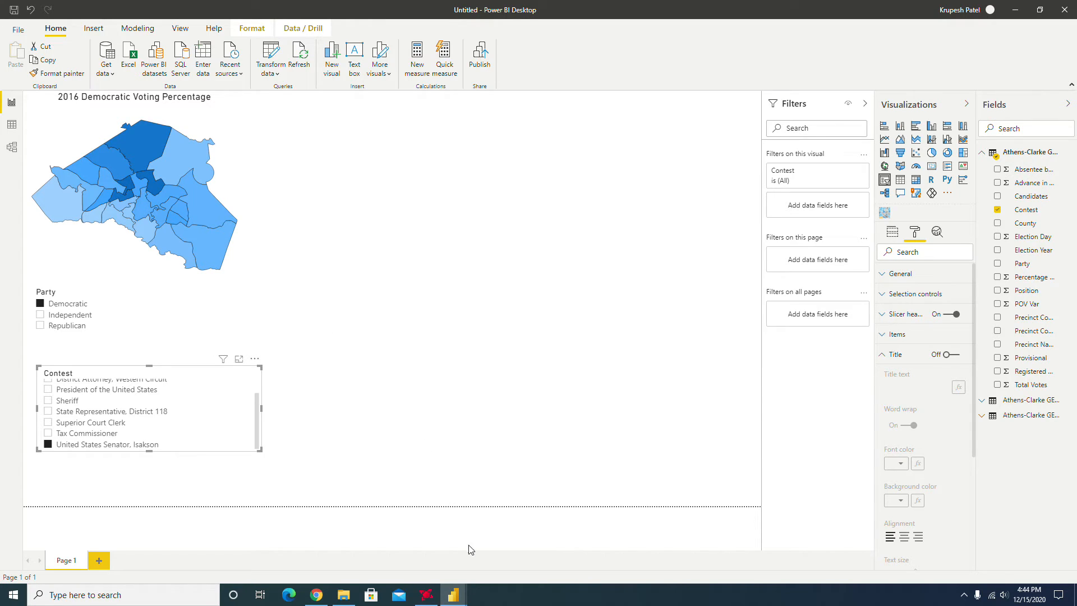
Switch to the Athens-Clarke Elections Breakdown report and examine the Percentage of Vote by County map of Georgia.
mouse_move(453, 593)
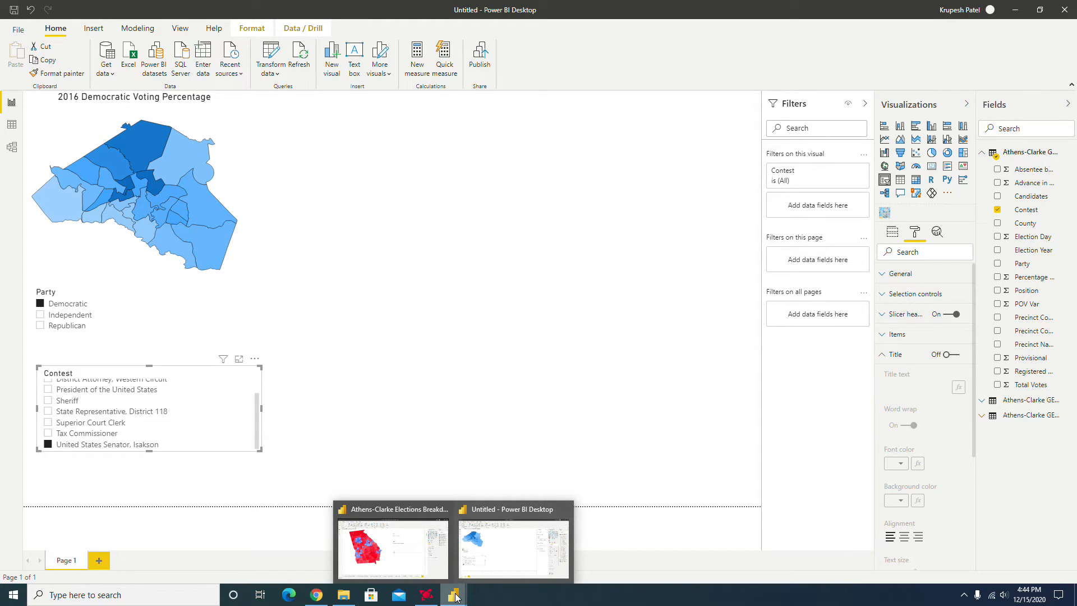
click(397, 544)
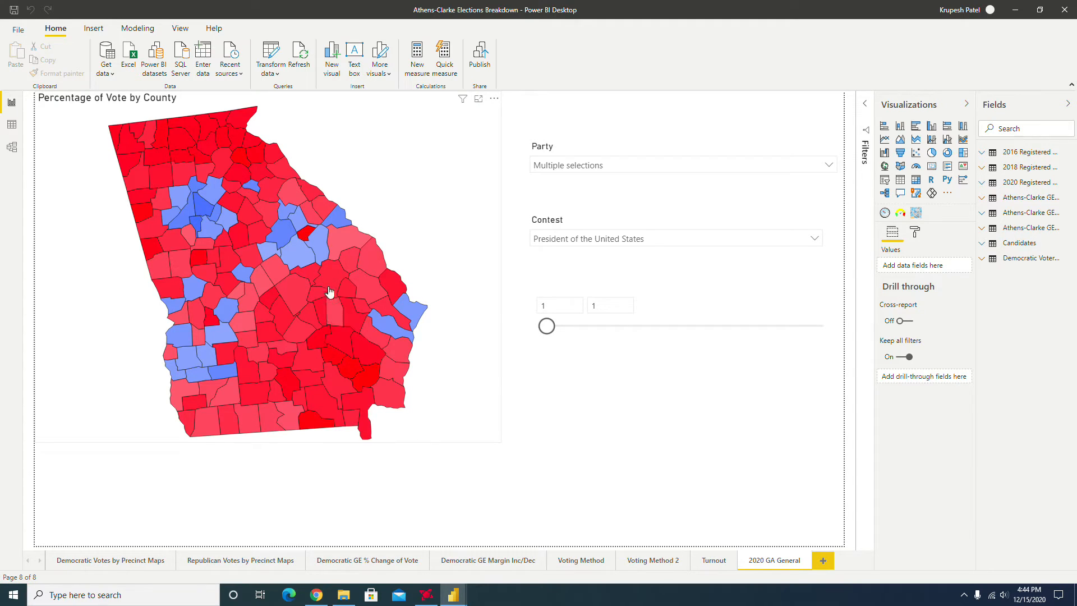
mouse_move(298, 252)
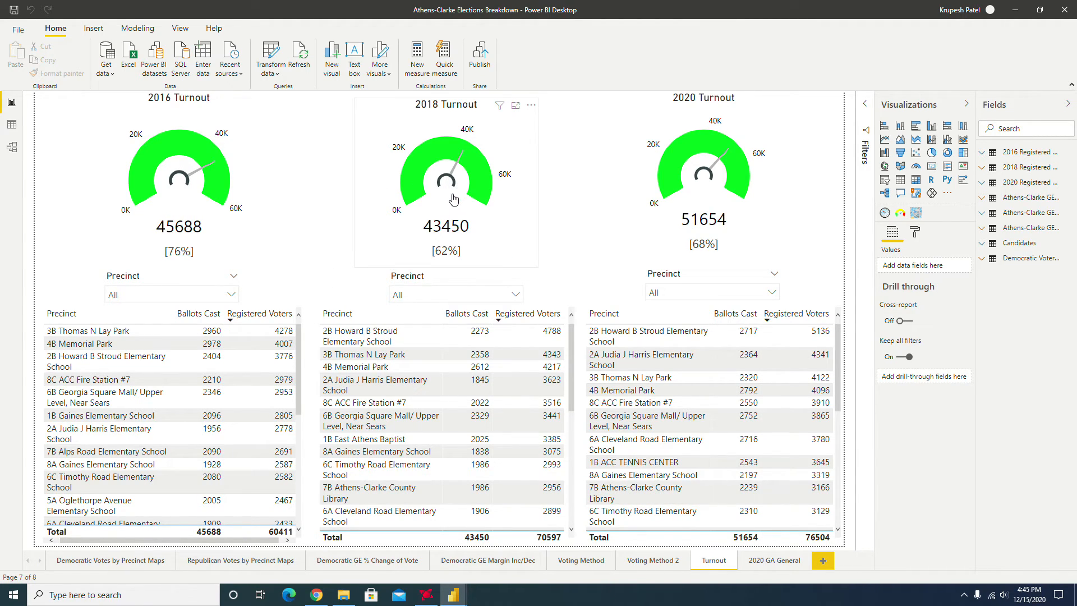
On the Turnout page, filter the 2018 turnout gauge and table to the 1C Barnett Shoals Elementary School precinct.
click(515, 294)
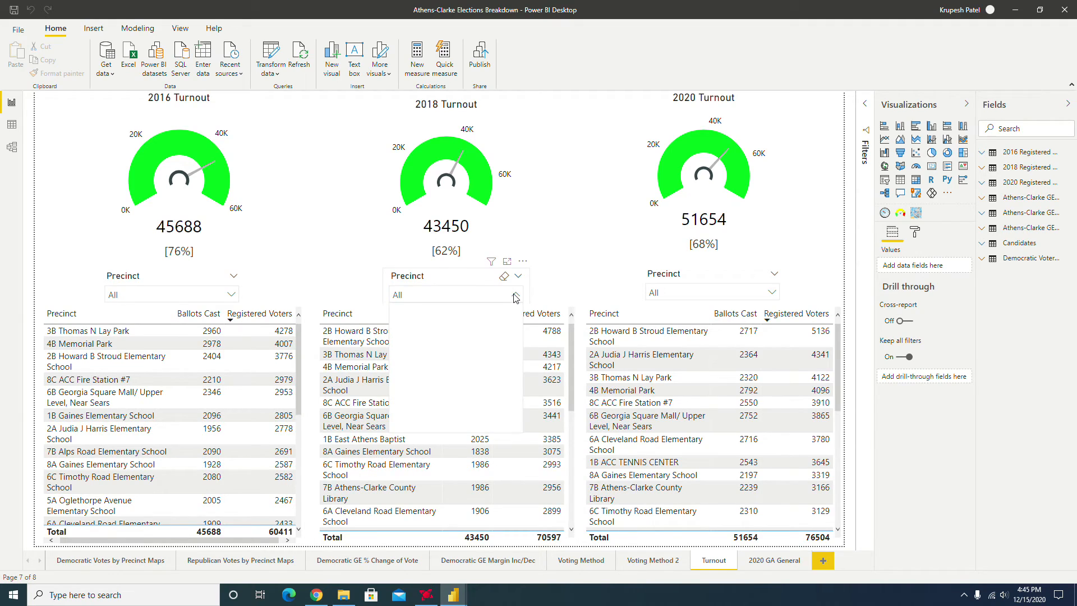
click(399, 346)
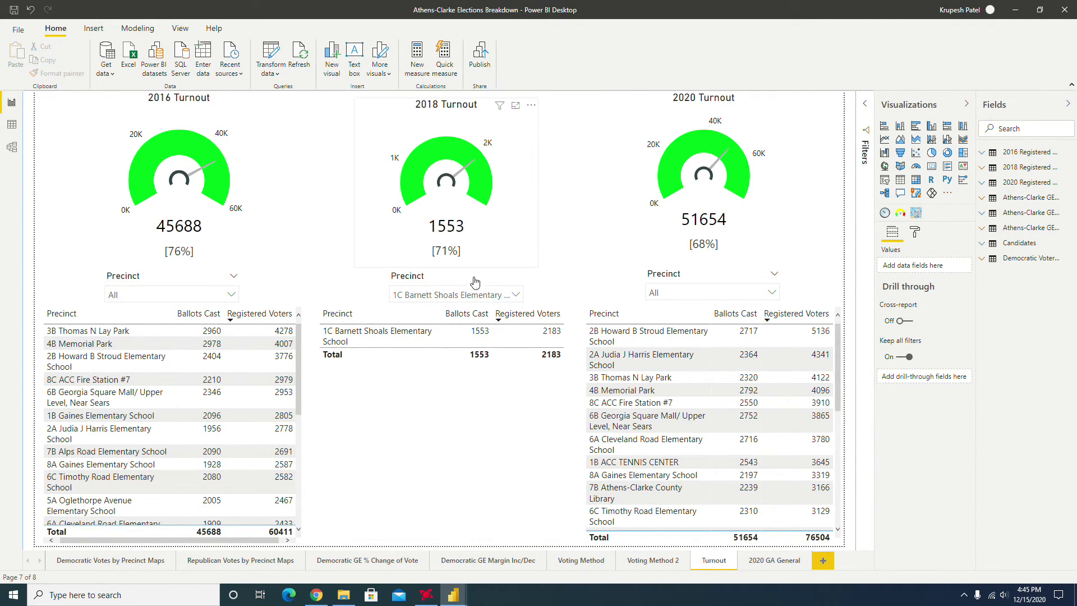
Examine the 2016, 2018 and 2020 voting method charts on the Voting Method 2 and Voting Method pages.
click(637, 562)
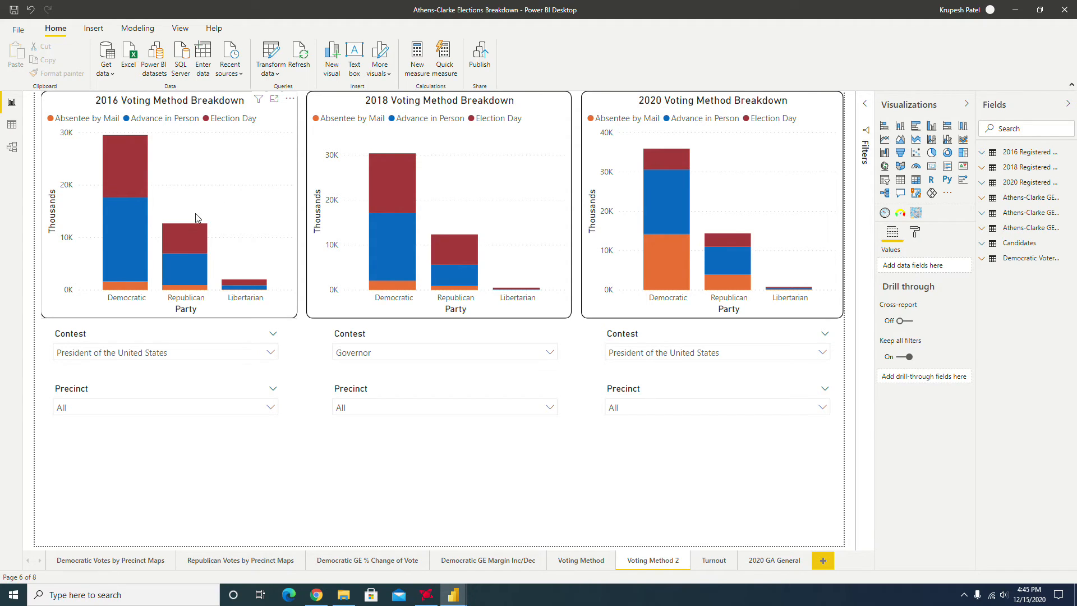
mouse_move(126, 266)
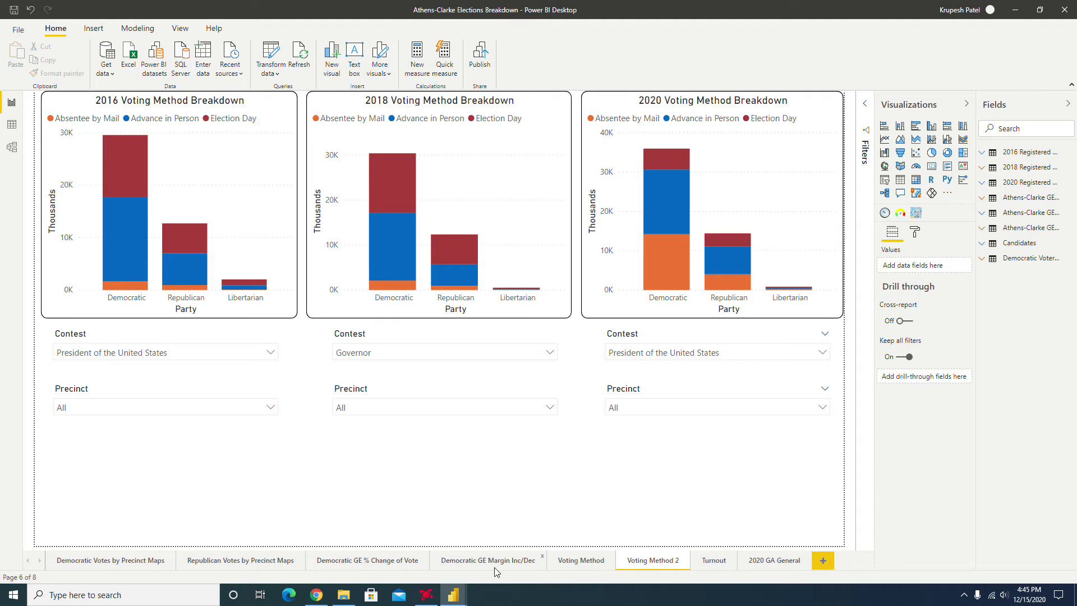
click(563, 561)
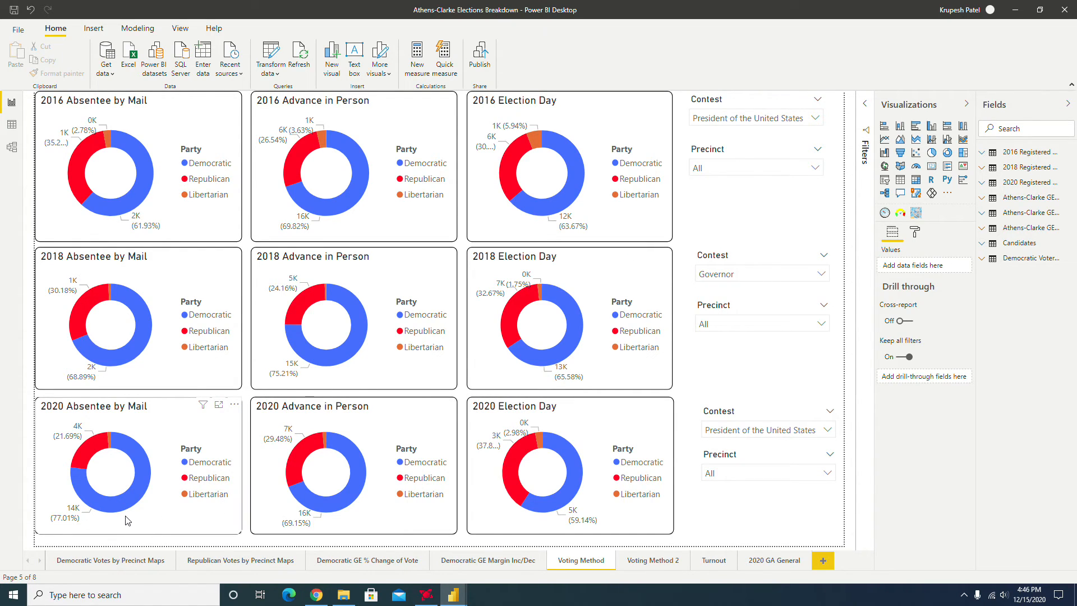
mouse_move(125, 505)
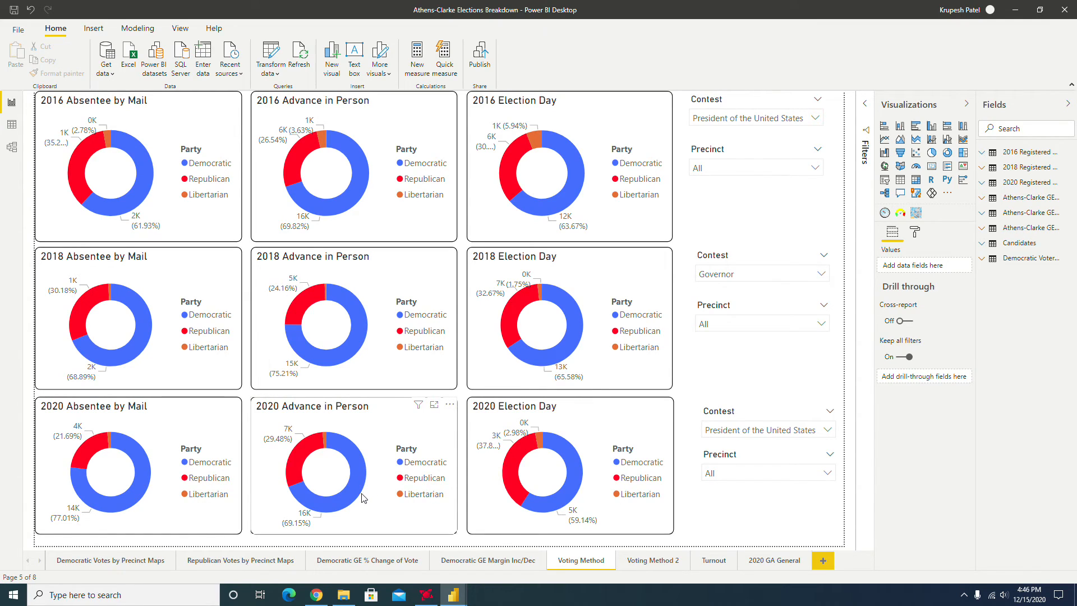
mouse_move(569, 503)
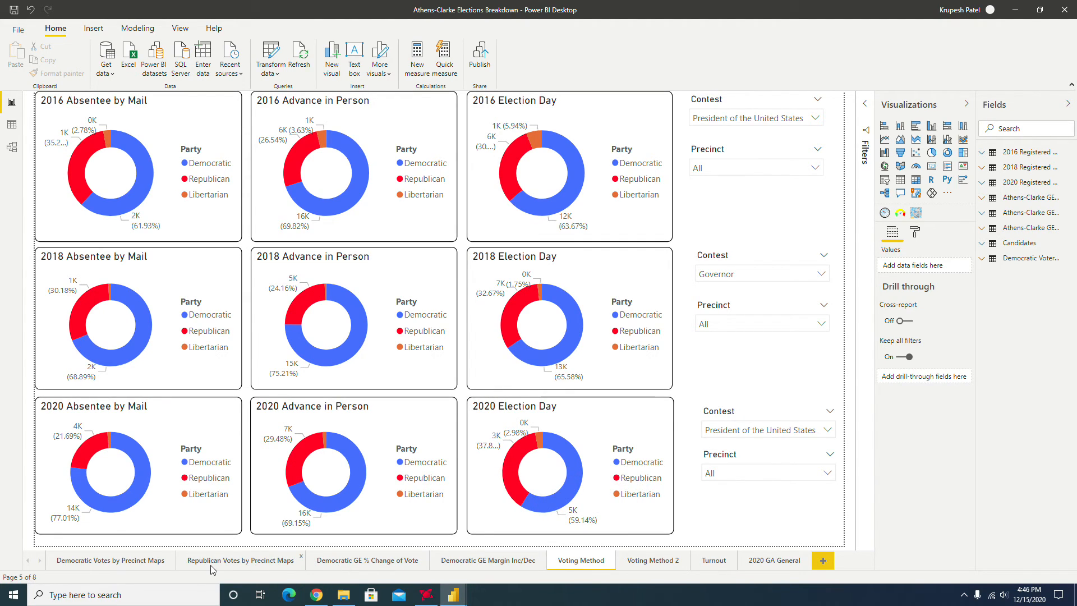
Examine precinct tooltips on the 2018 and 2020 maps of the Democratic GE % Change of Vote page.
click(357, 561)
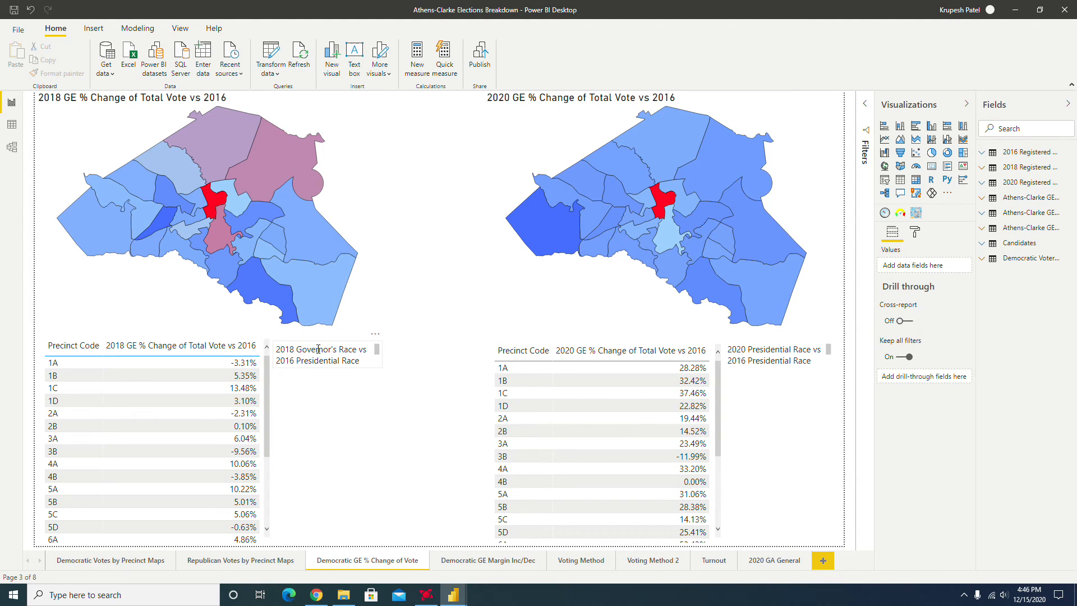
mouse_move(265, 161)
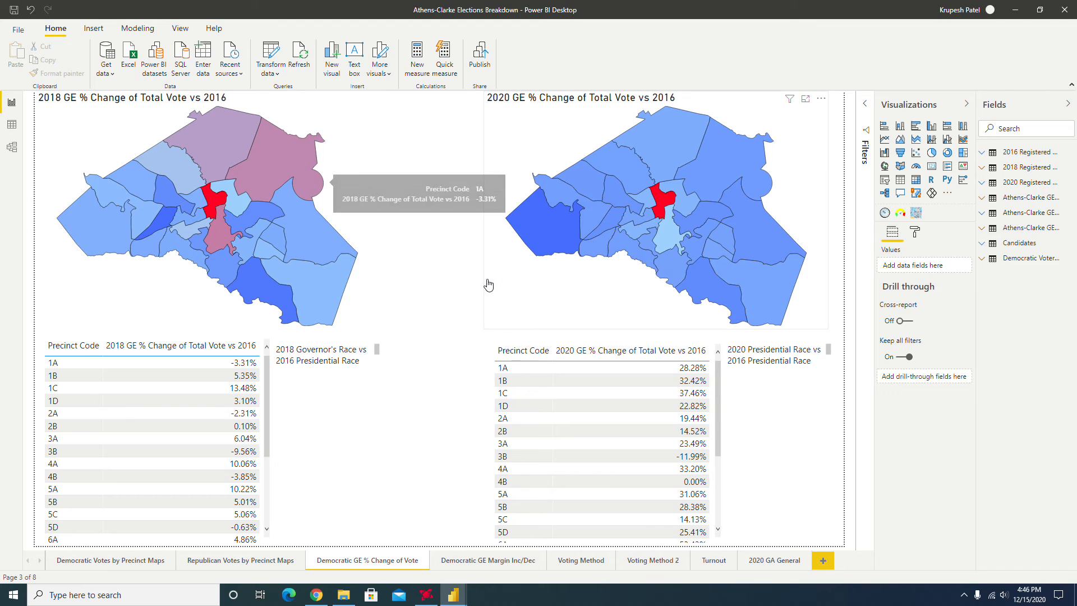
mouse_move(563, 250)
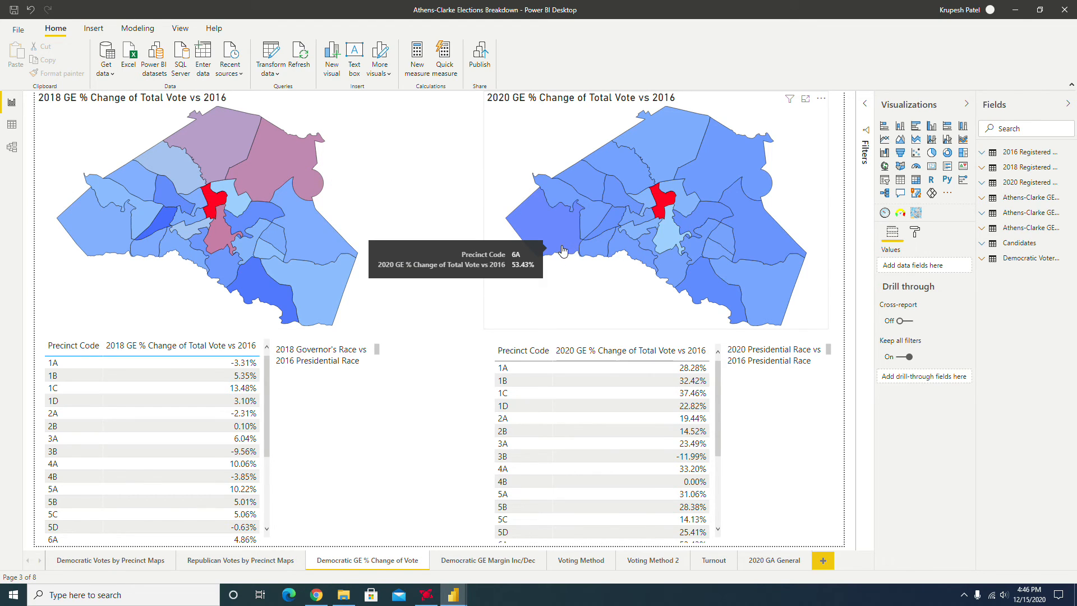
mouse_move(665, 206)
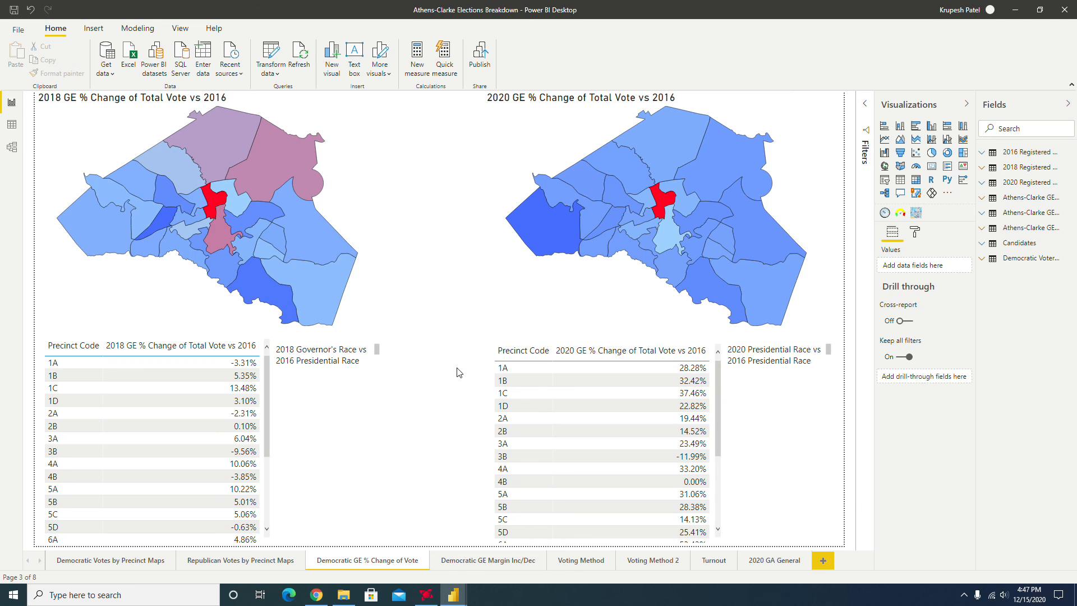
click(426, 594)
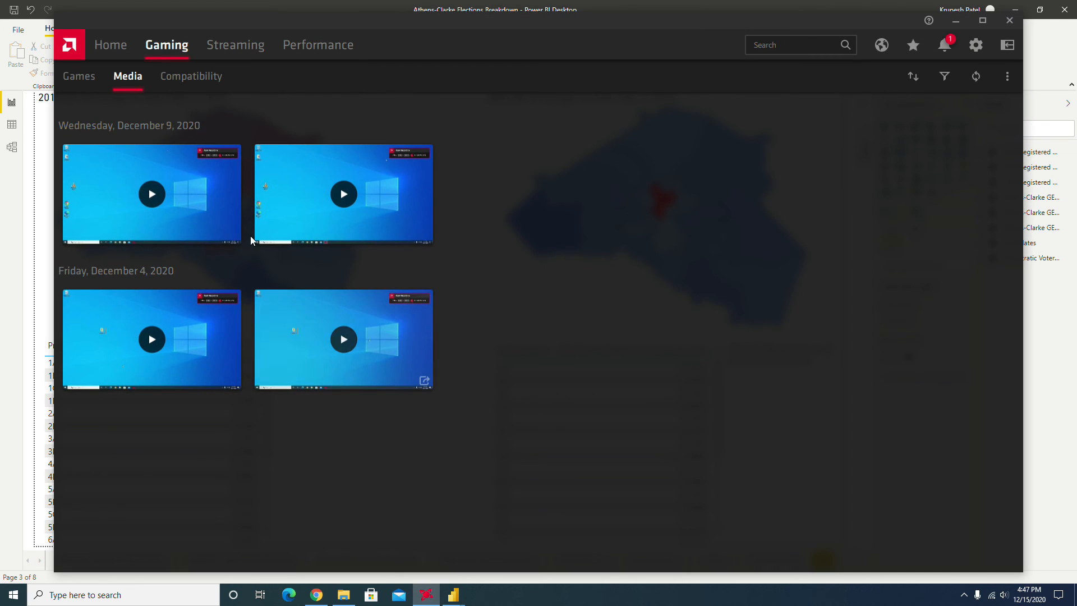
click(79, 76)
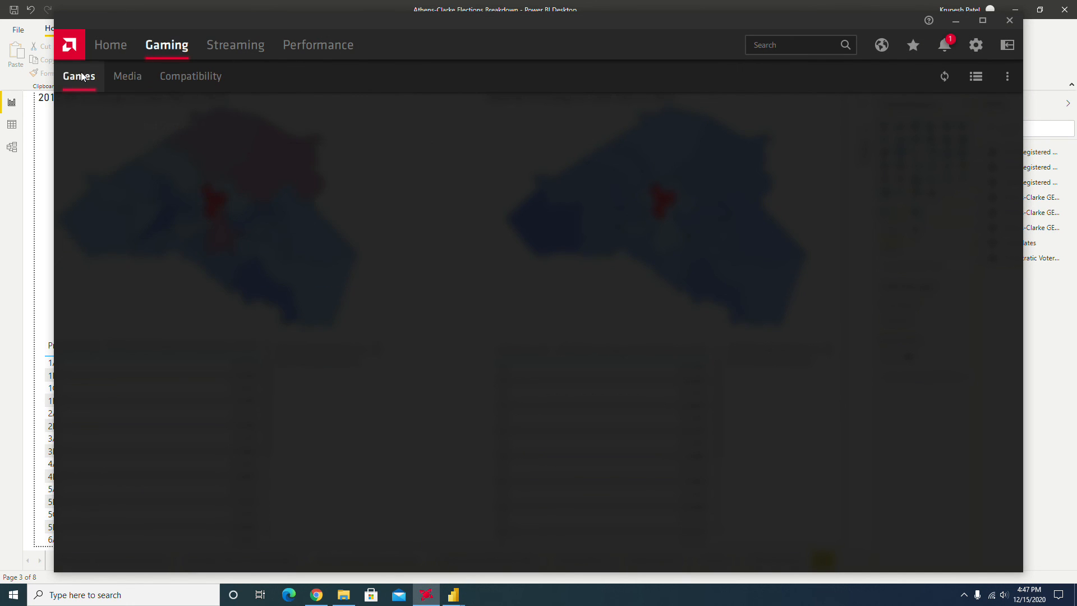